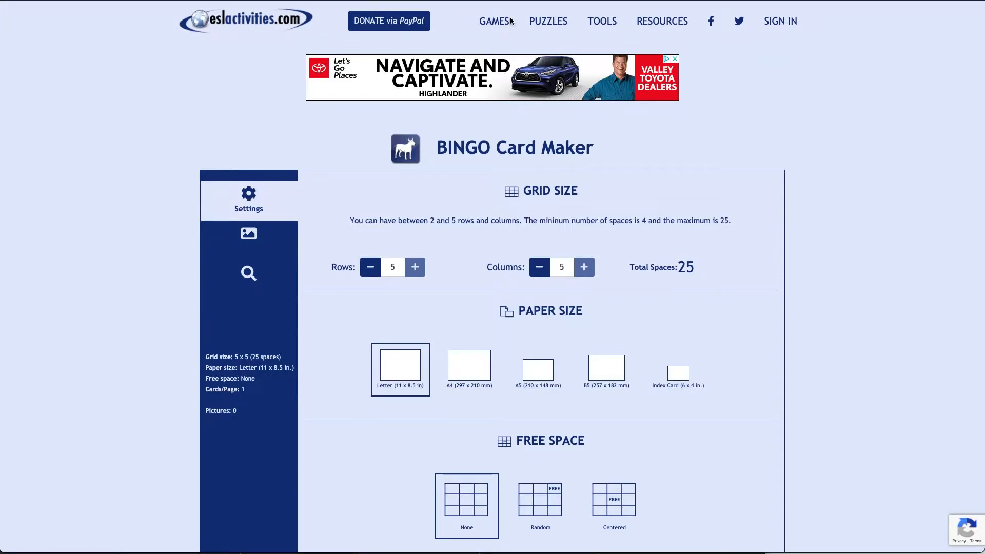
- Reduce the bingo grid size to 2 rows and 2 columns
mouse_move(485, 22)
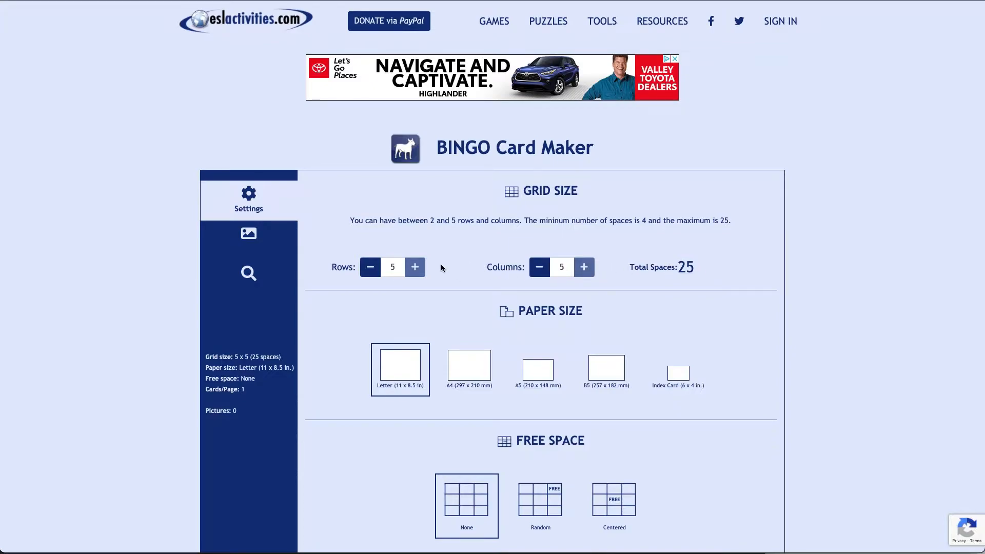
click(370, 267)
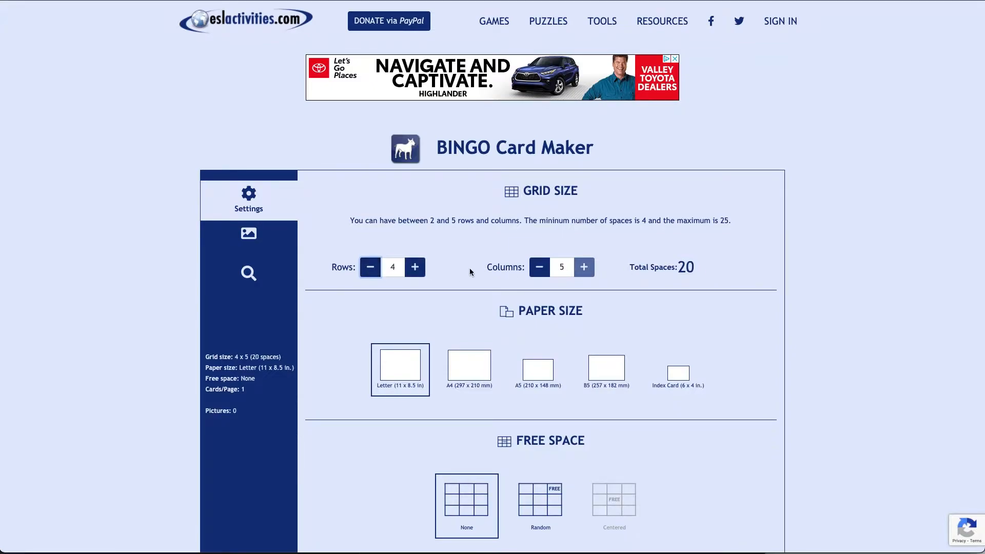
click(540, 269)
click(540, 269)
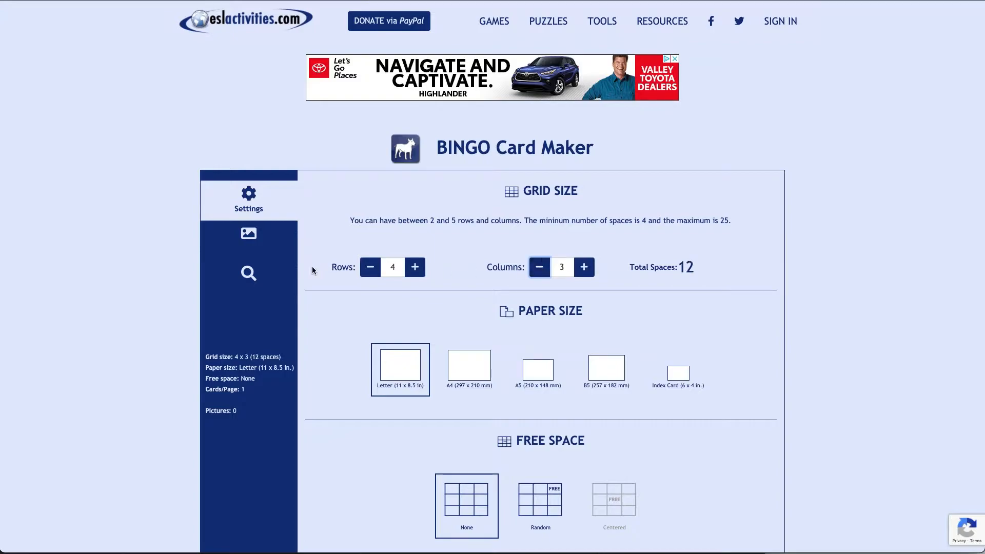
click(369, 267)
click(371, 268)
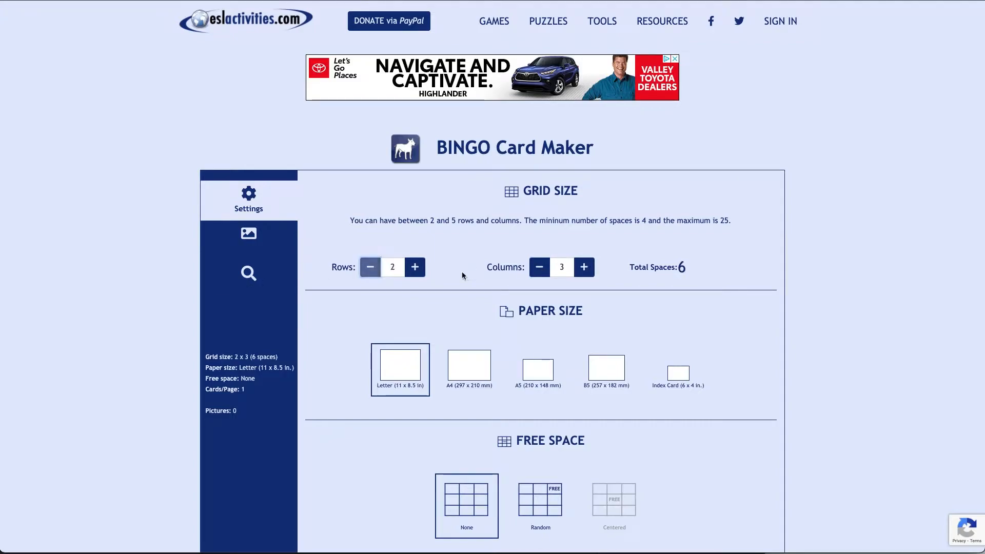
click(541, 268)
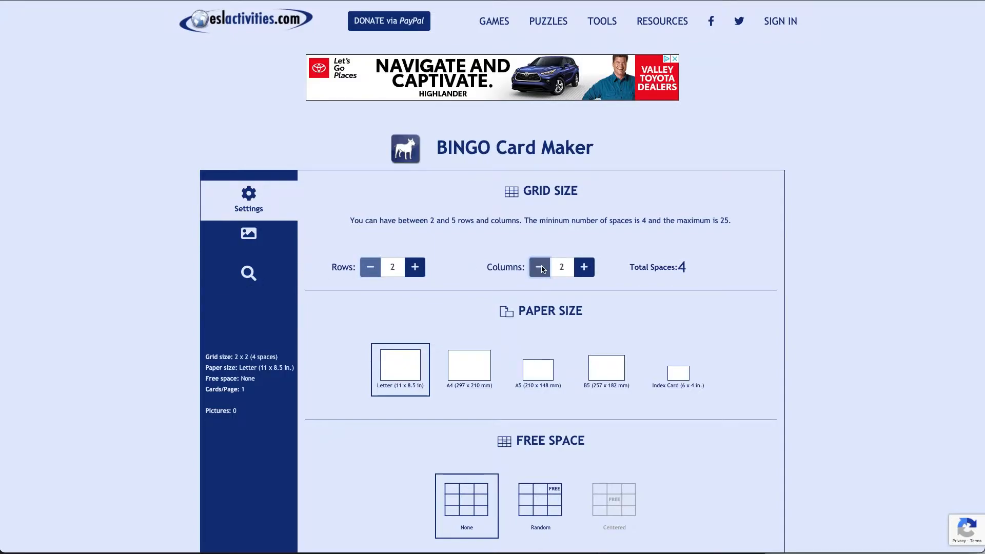
- Increase the bingo grid size to 5 rows and 5 columns
click(584, 268)
click(584, 268)
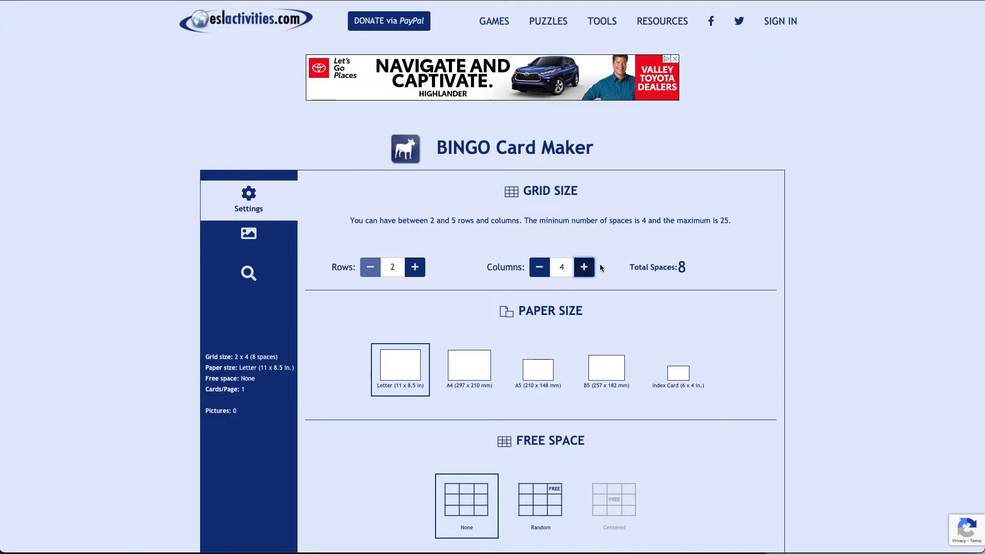
click(415, 268)
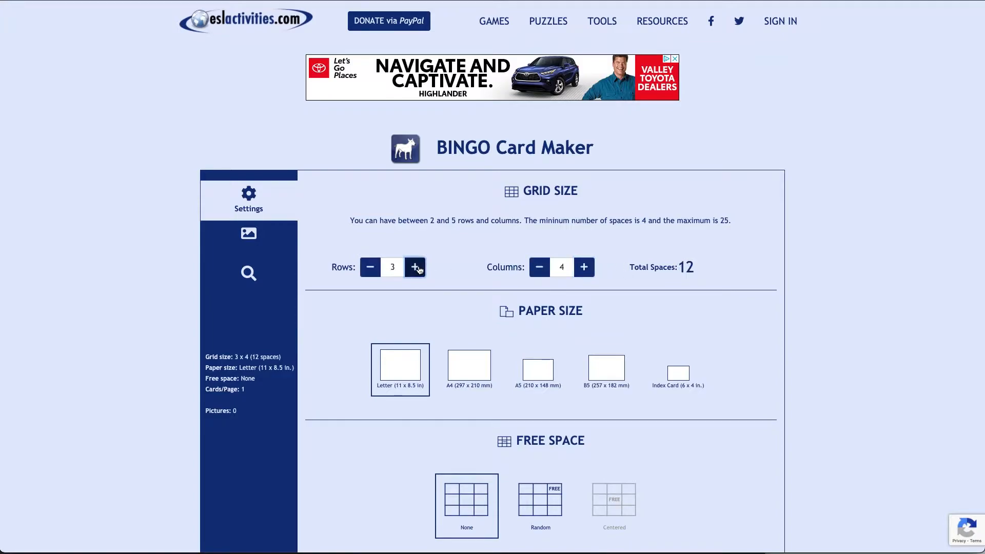
click(415, 268)
click(407, 266)
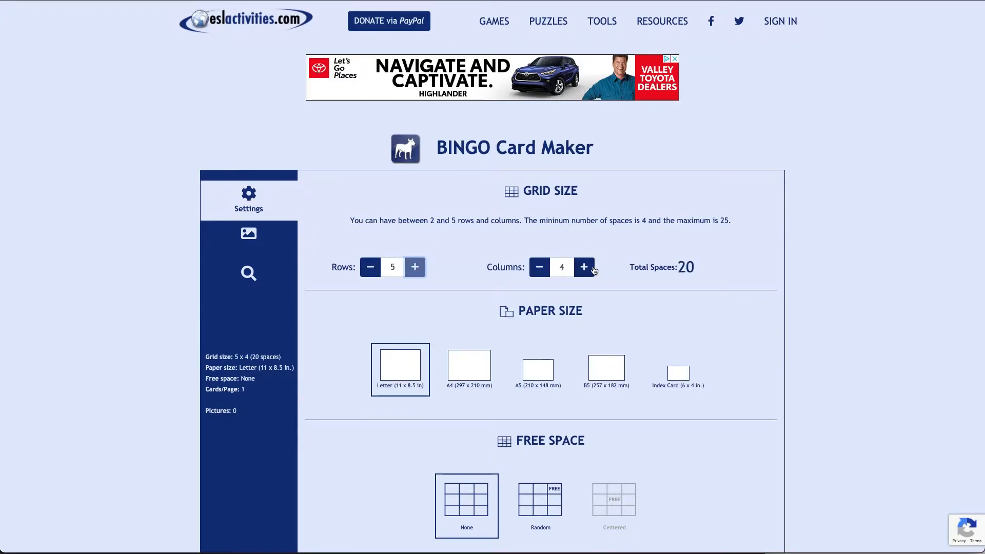
click(585, 267)
- Try the layout with 2 cards per page and set it back to 1 card per page
scroll(412, 297, down, 2)
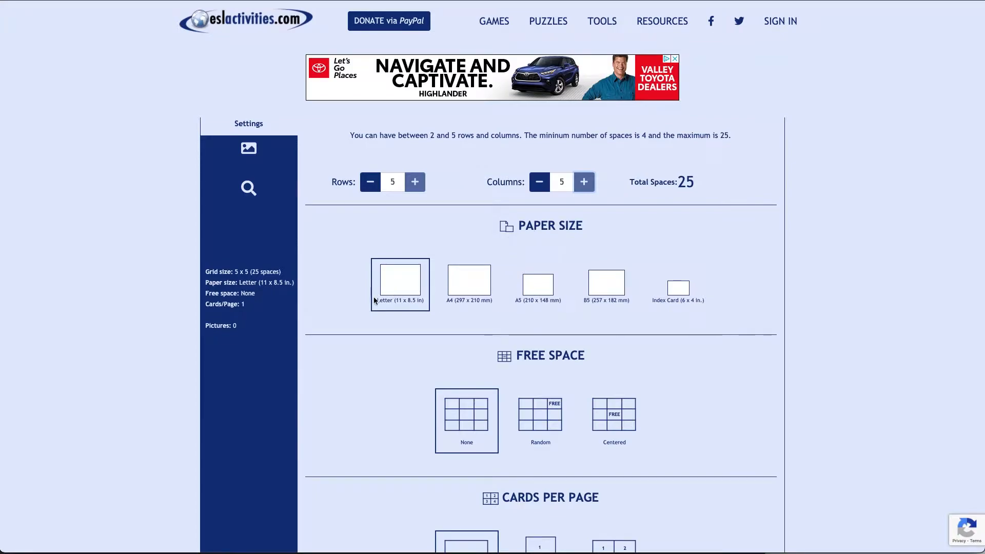
scroll(416, 348, down, 2)
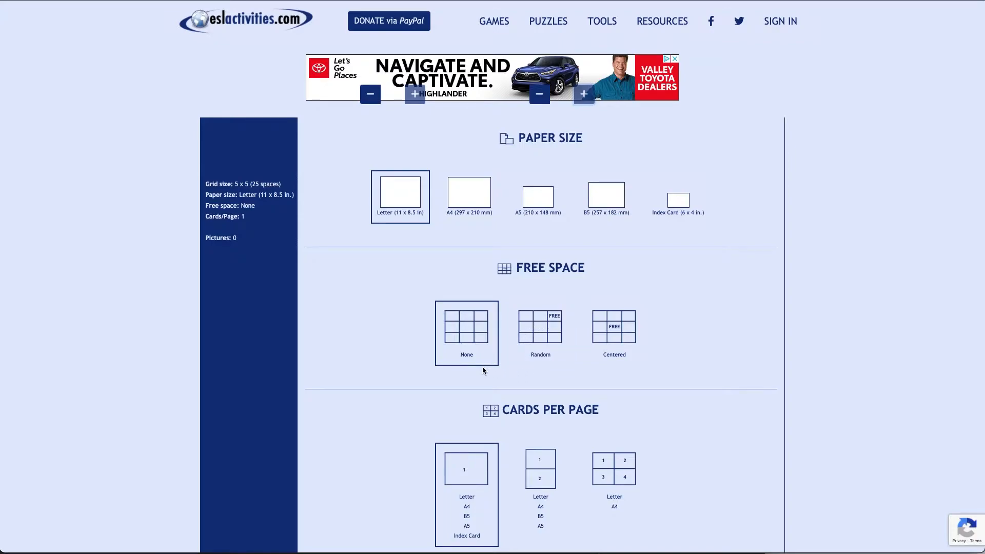
scroll(392, 341, down, 2)
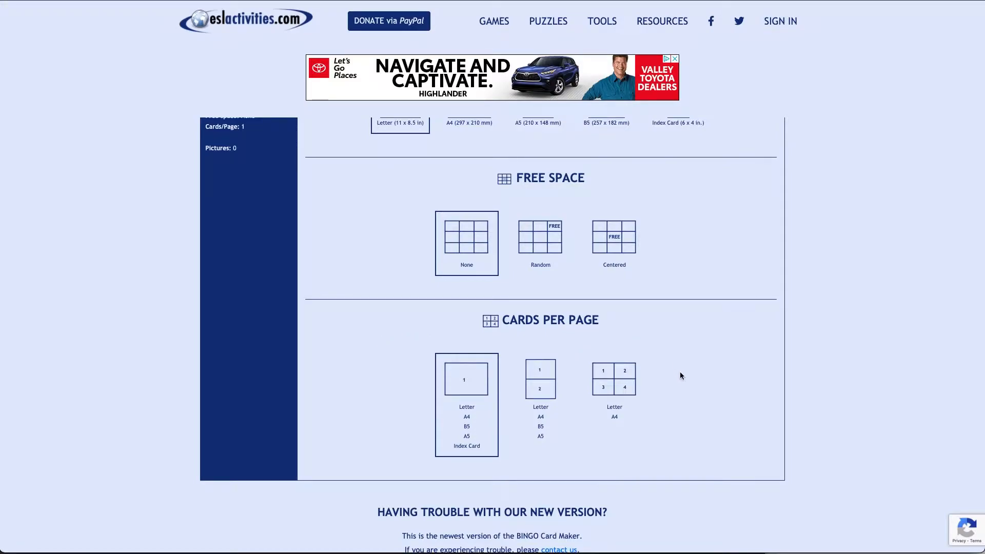
click(538, 376)
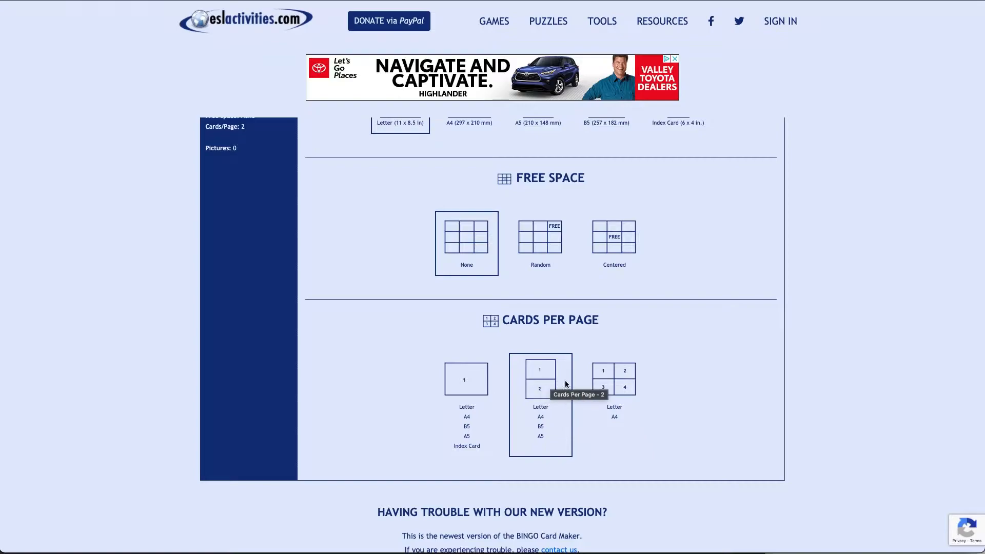
click(458, 388)
- Open the Pictures section of the BINGO Card Maker
scroll(368, 302, up, 3)
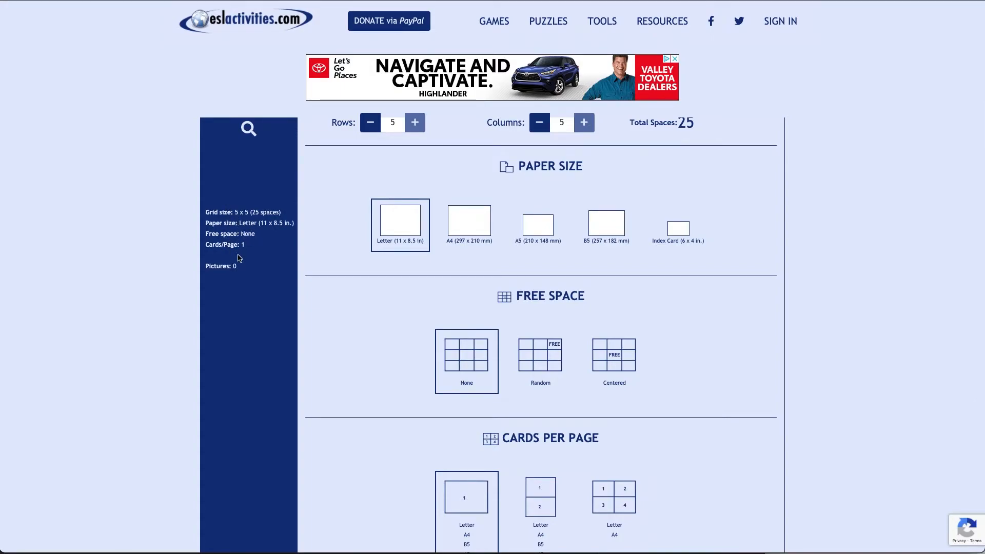
scroll(237, 266, up, 1)
scroll(238, 266, up, 3)
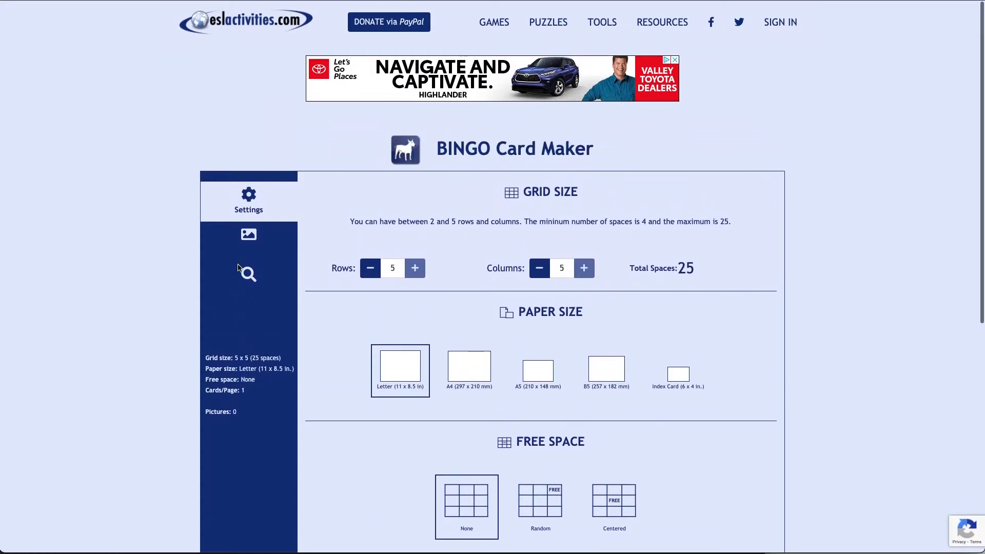
click(250, 239)
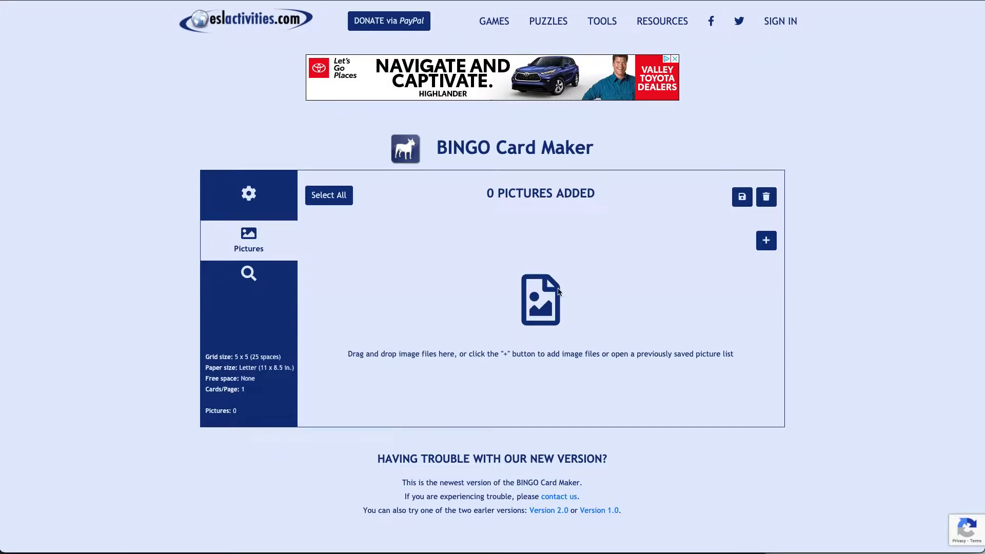
- Switch to Finder and add the five images from Cherry.jpg through chocolate.png in the food_pics folder to the picture list
key(super+Tab)
key(super+Tab)
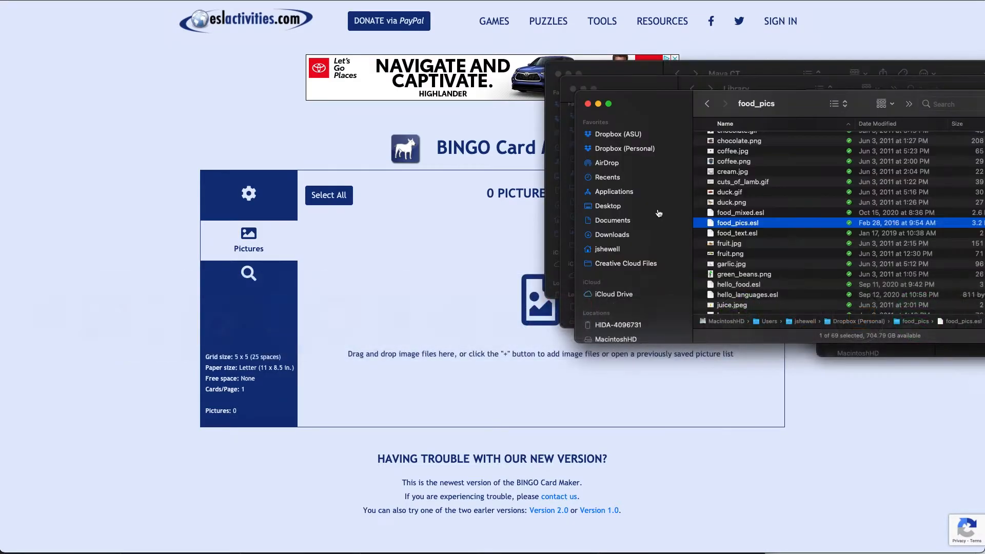
scroll(737, 144, up, 3)
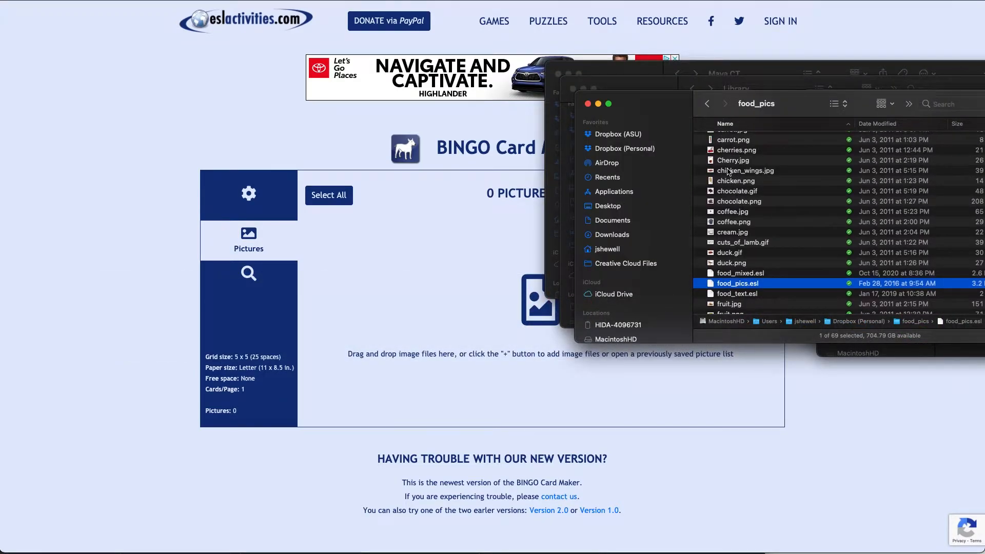
click(727, 163)
shift+click(735, 201)
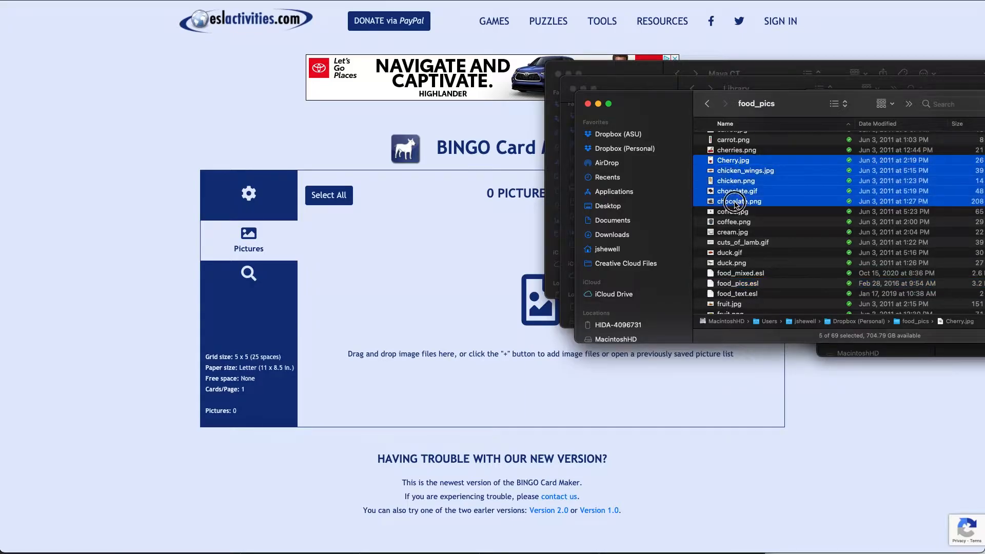
drag(736, 191, 533, 312)
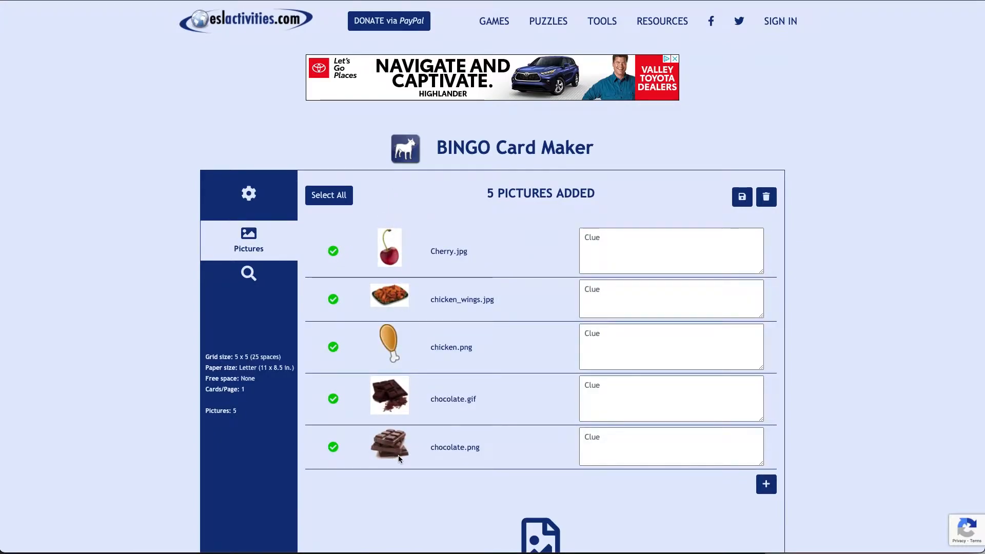
- Enter the clue "cherry" for Cherry.jpg and "meat that comes from a chicken" for chicken.png
click(602, 255)
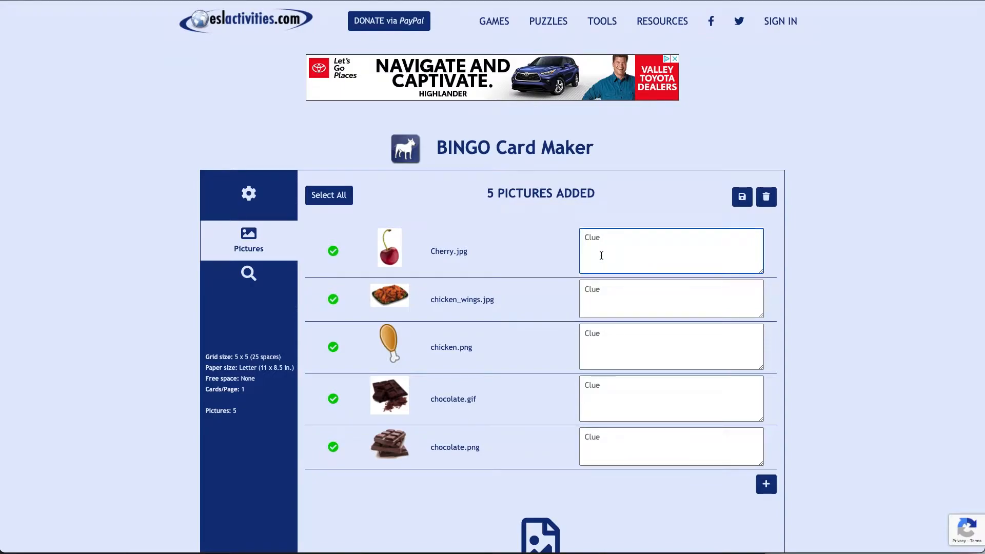
text(chee)
text(ry)
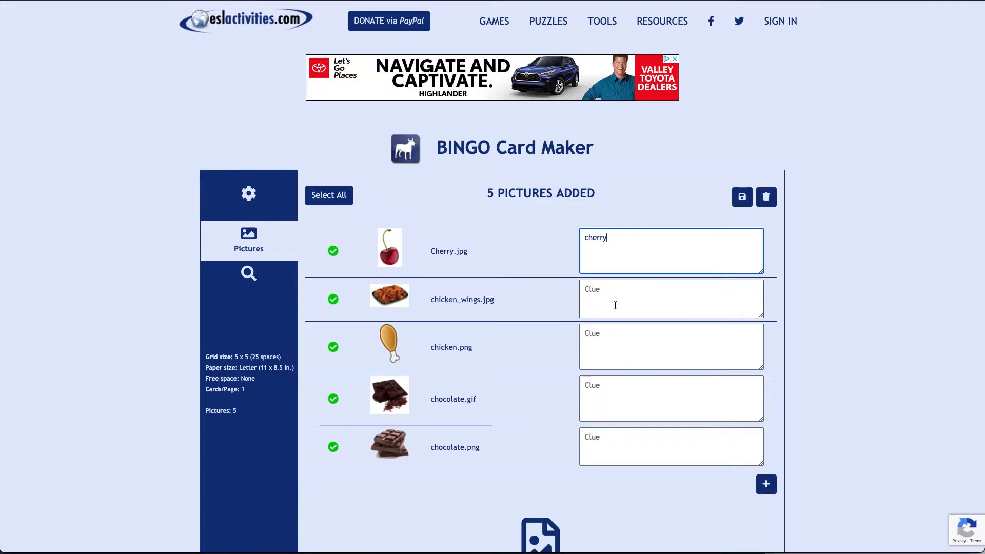
click(593, 340)
text(me)
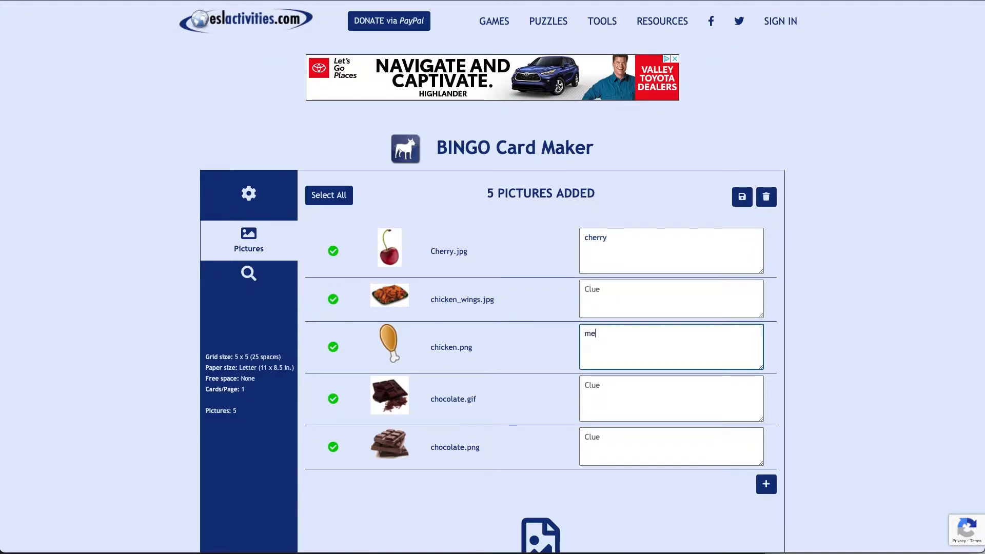
text(at that come)
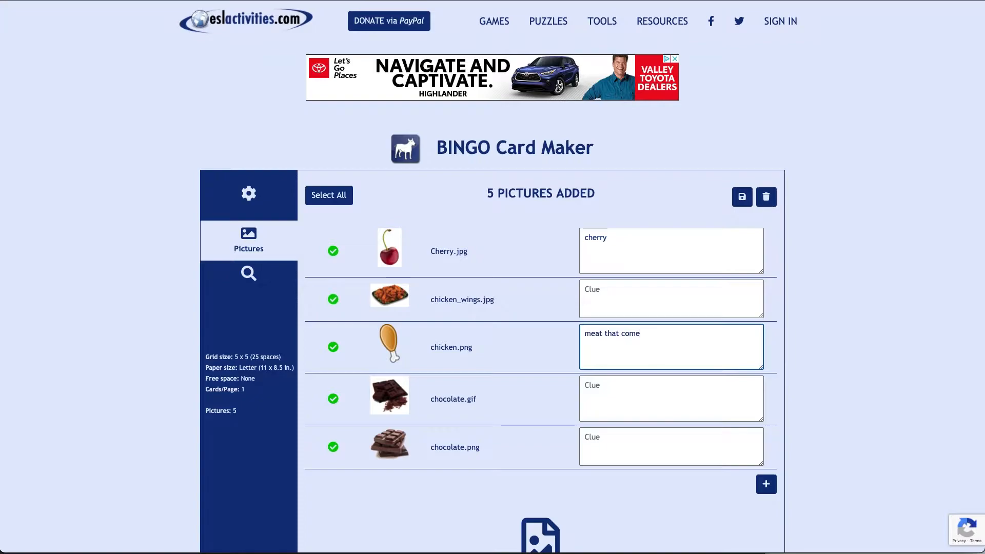
text(s from a chicken)
click(742, 197)
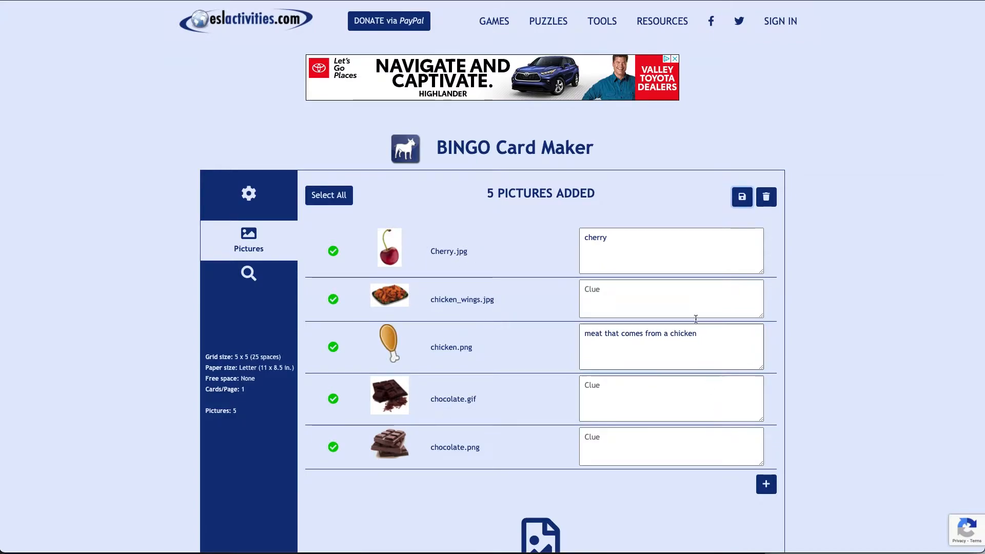
click(741, 200)
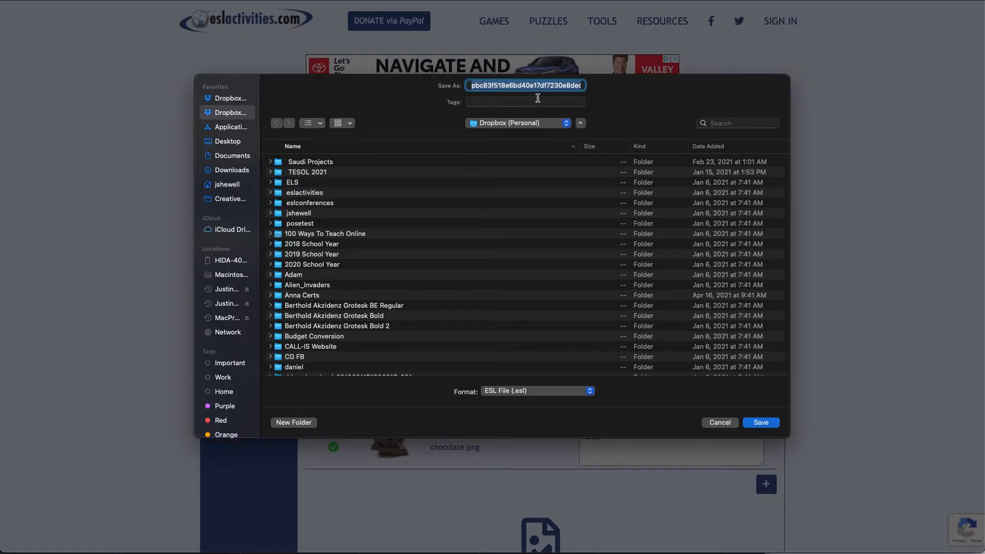
key(Right)
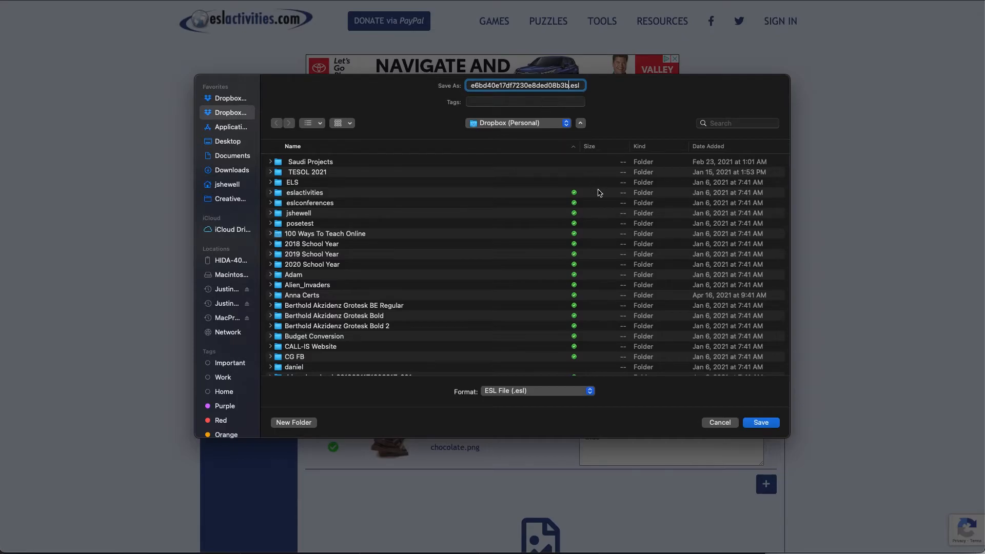
click(720, 423)
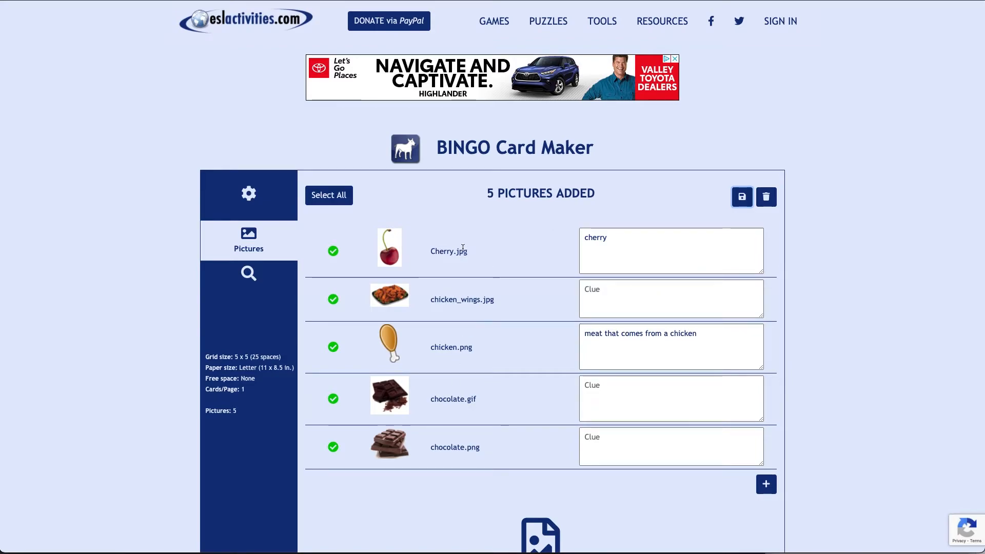
- Select all the added pictures and delete them from the list
click(329, 196)
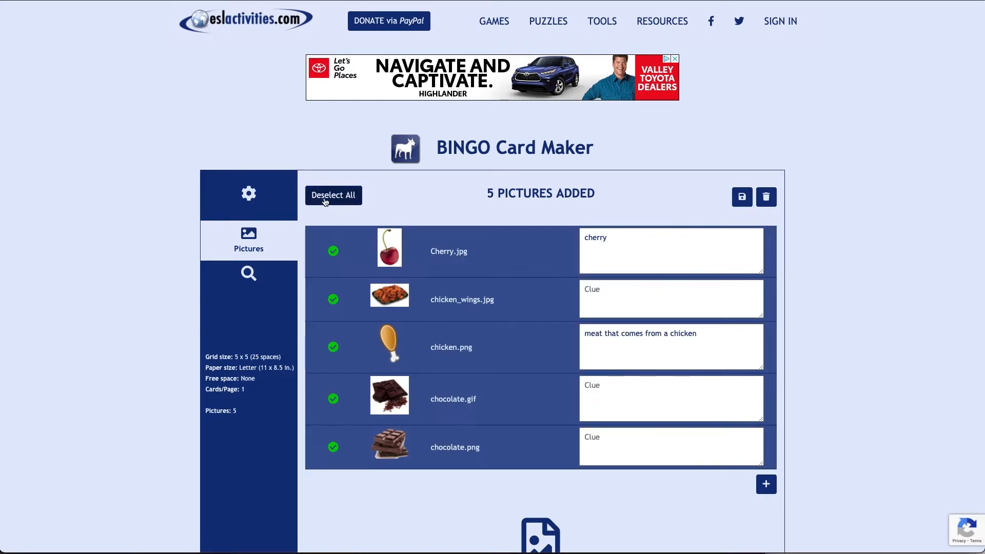
click(766, 197)
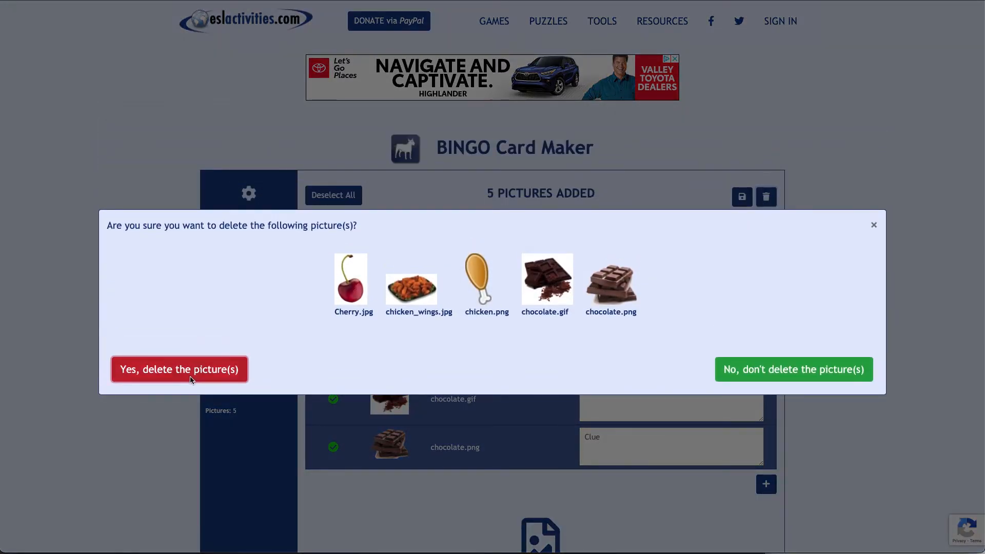
click(194, 368)
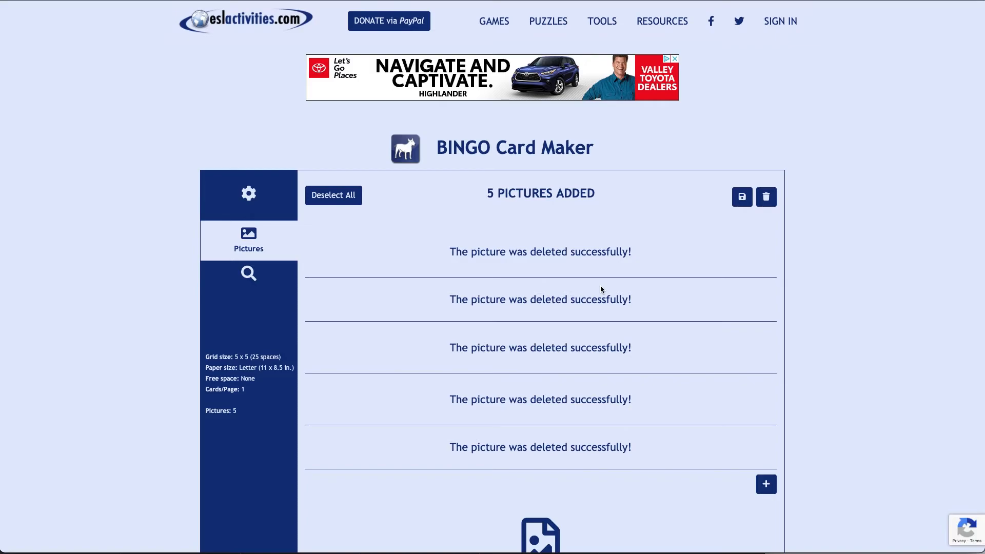
- Switch to Finder and load the saved picture list food_pics.esl from the food_pics folder into the card maker
key(super+Tab)
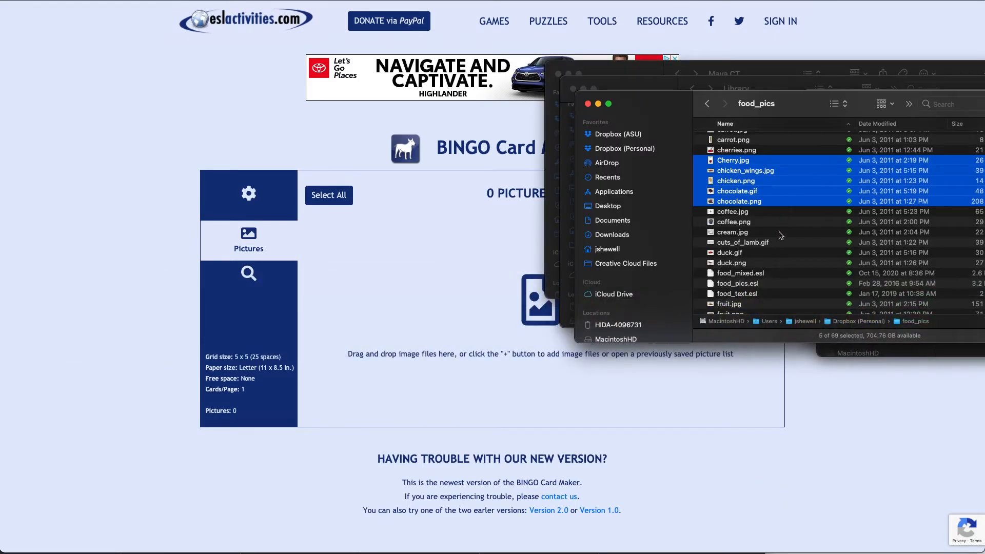
click(777, 252)
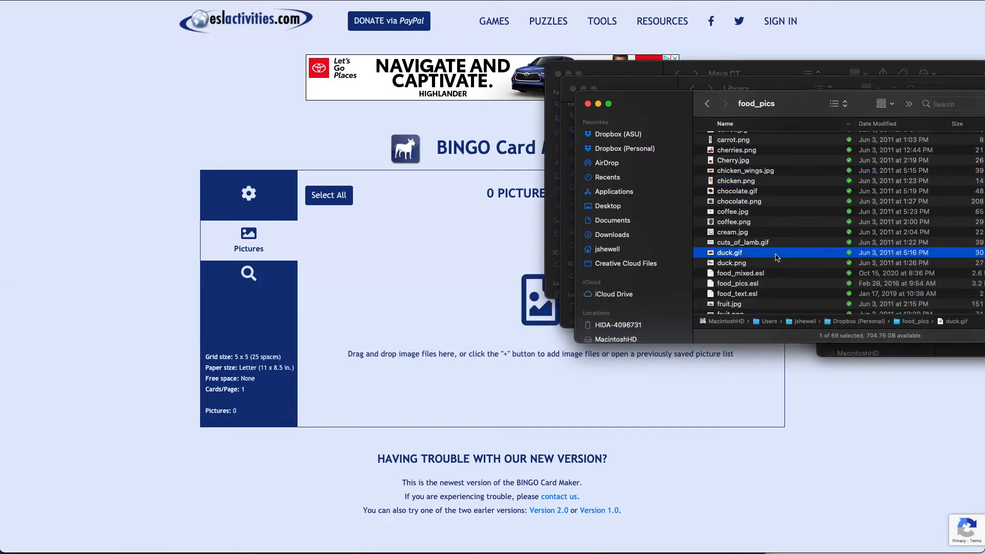
drag(734, 284, 534, 292)
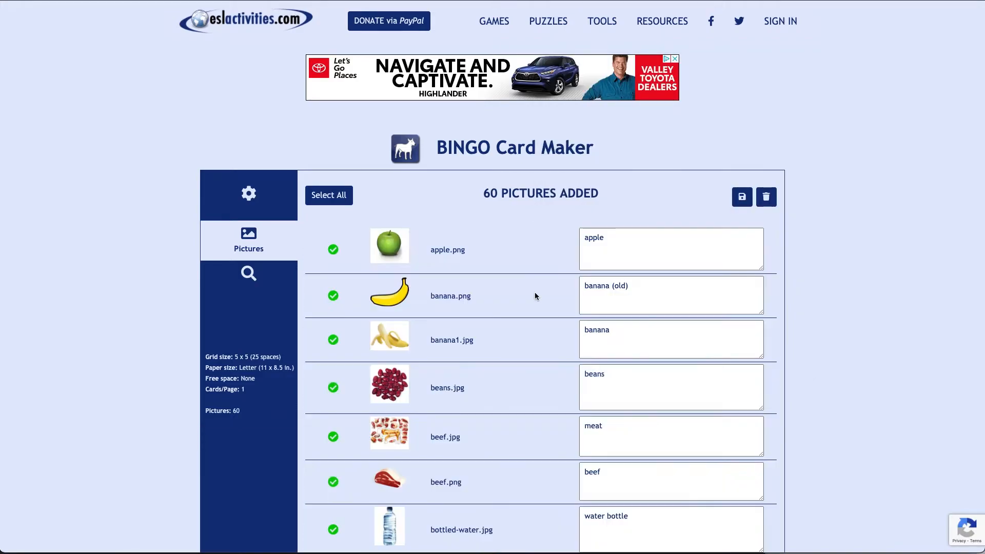
scroll(534, 291, down, 5)
scroll(537, 292, up, 3)
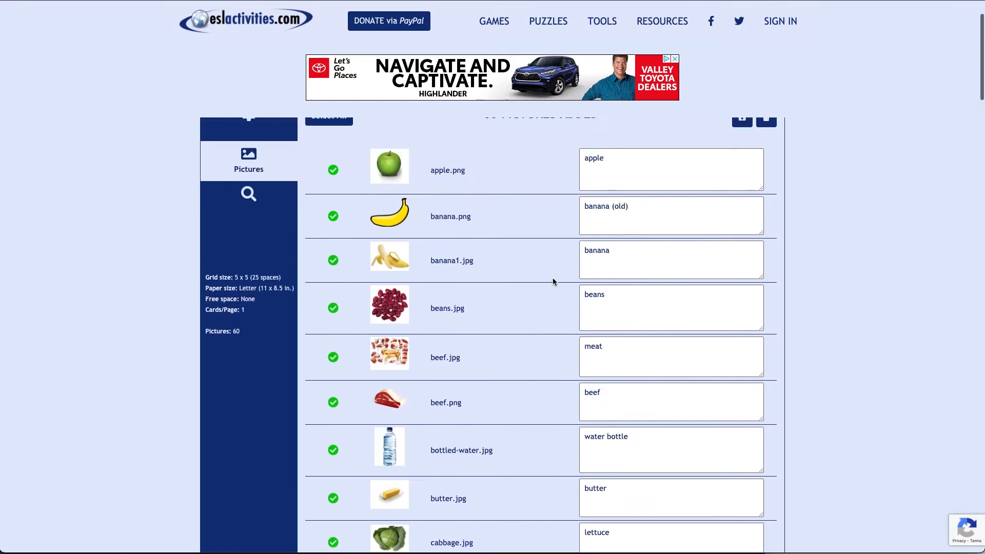
scroll(633, 408, down, 9)
scroll(633, 410, down, 19)
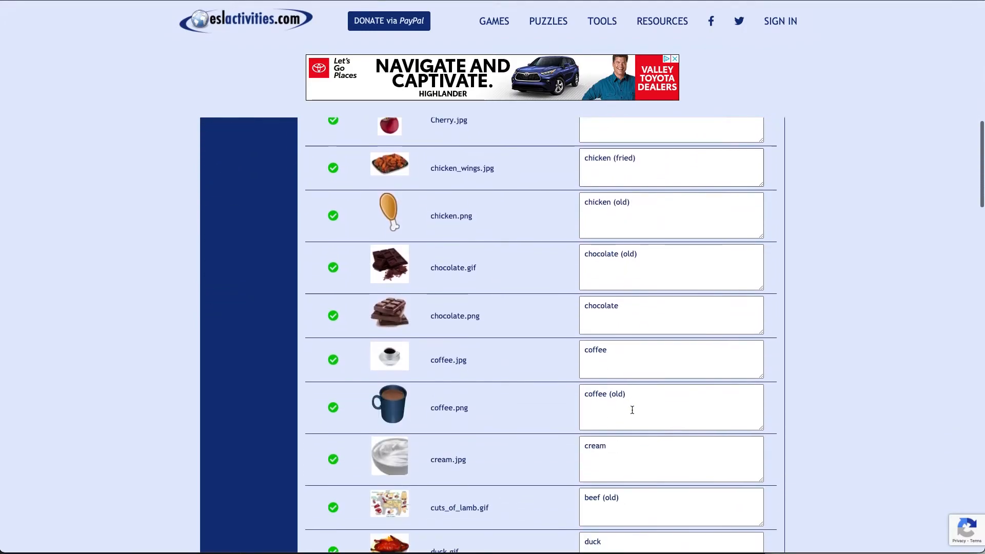
- Review the loaded food pictures and clues, and preview the call card at full size
scroll(632, 409, down, 20)
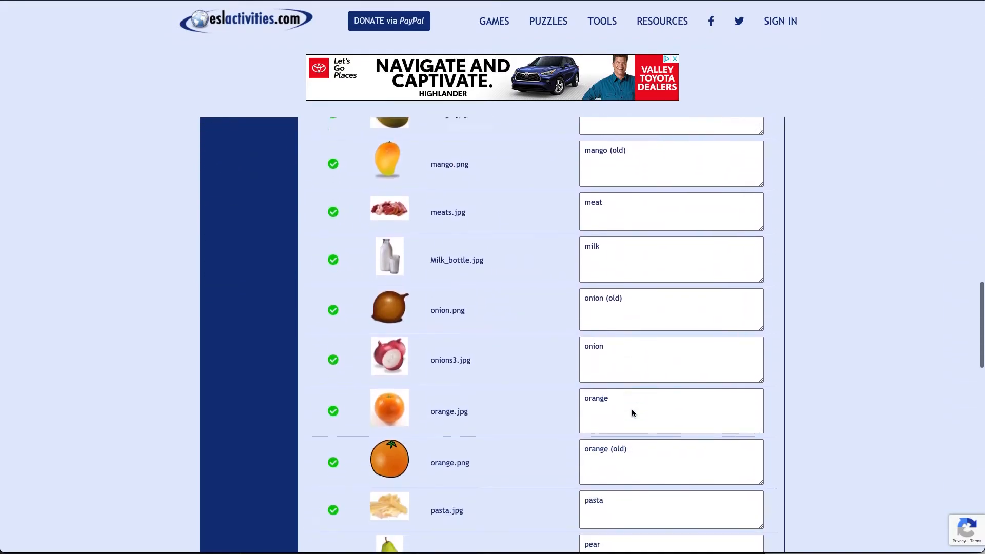
scroll(632, 409, down, 5)
scroll(632, 410, up, 20)
scroll(632, 409, up, 20)
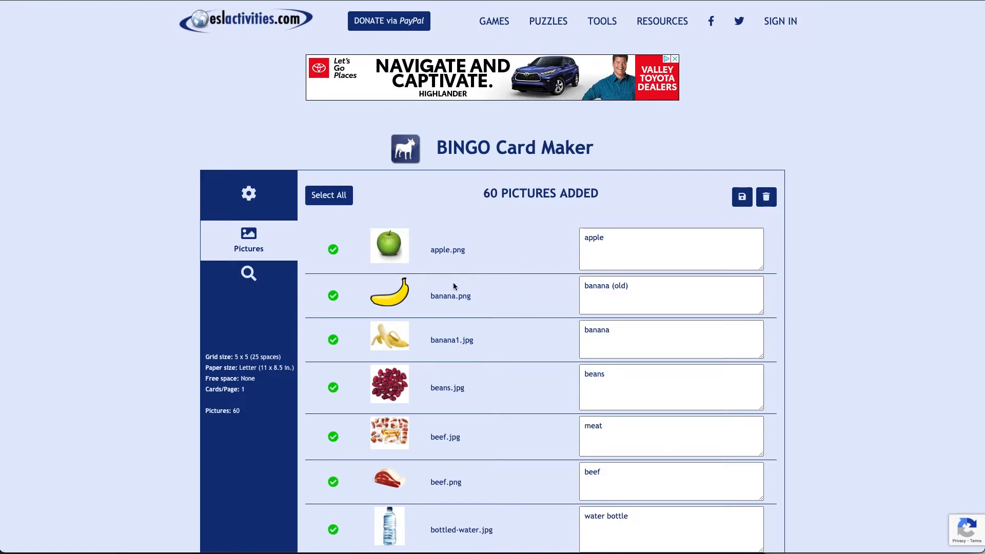
click(250, 278)
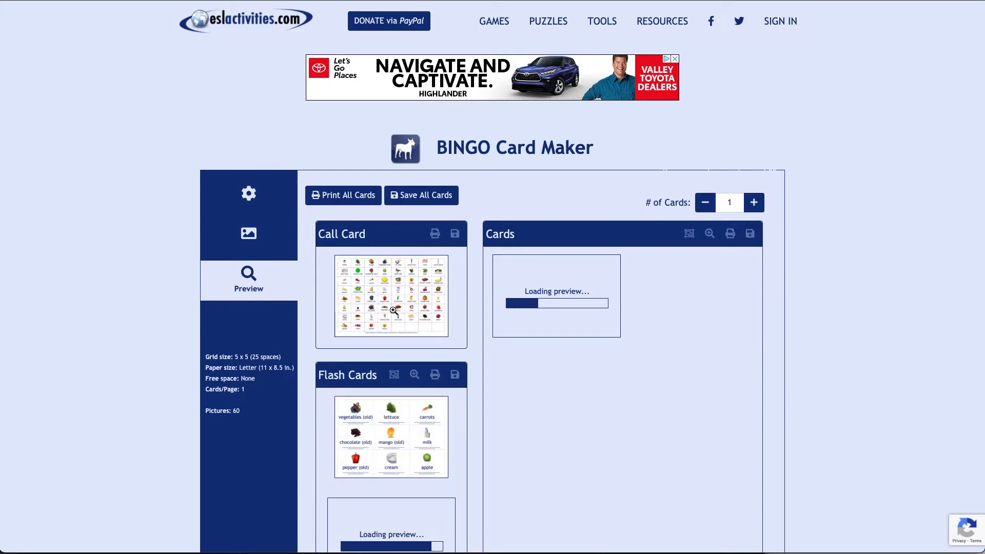
click(393, 310)
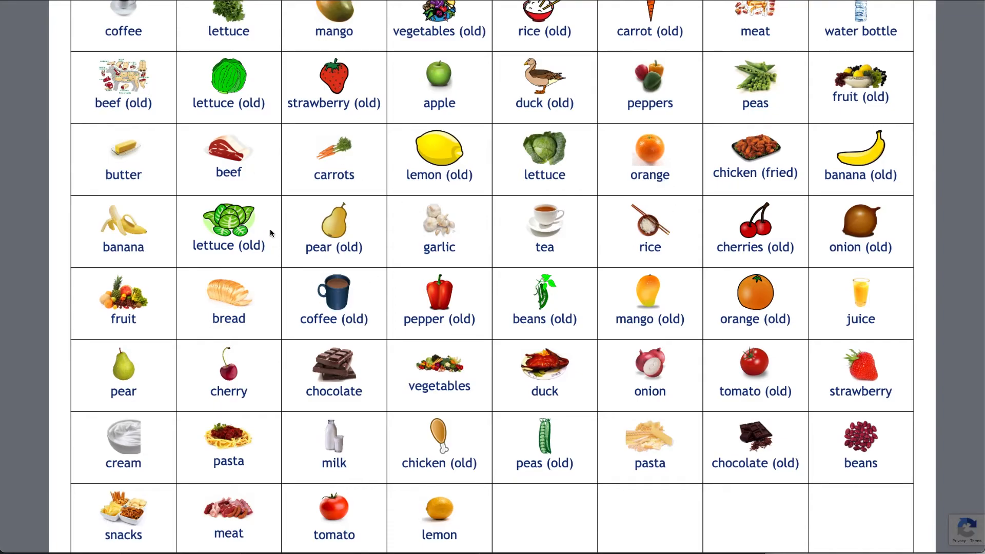
click(282, 180)
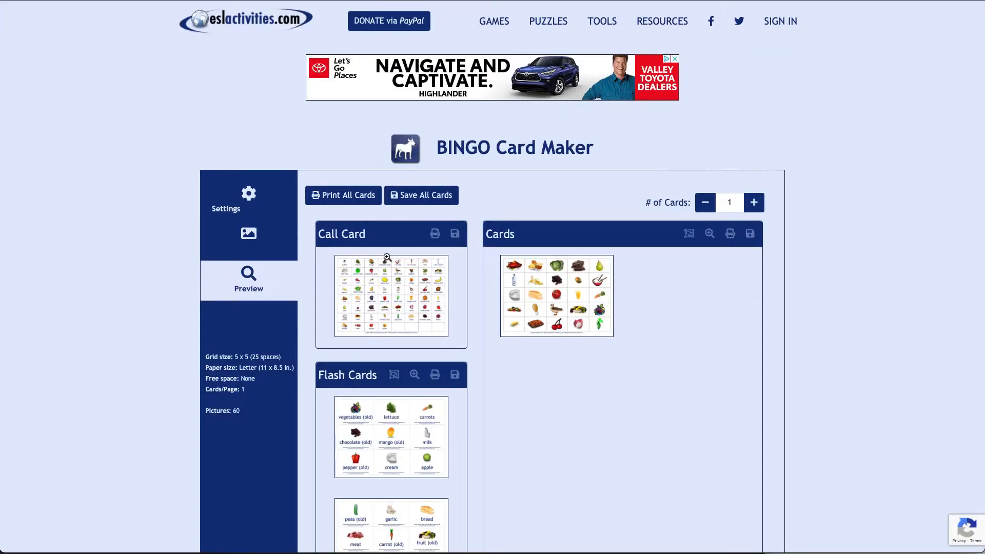
- Enlarge the first flash card sheet to check it and look through the remaining flash card sheets
scroll(395, 461, down, 3)
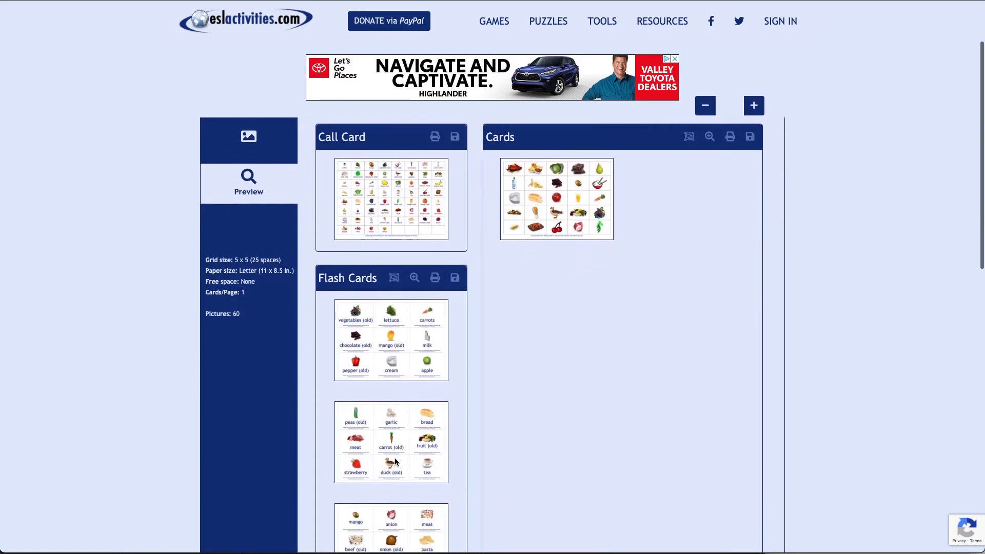
click(395, 309)
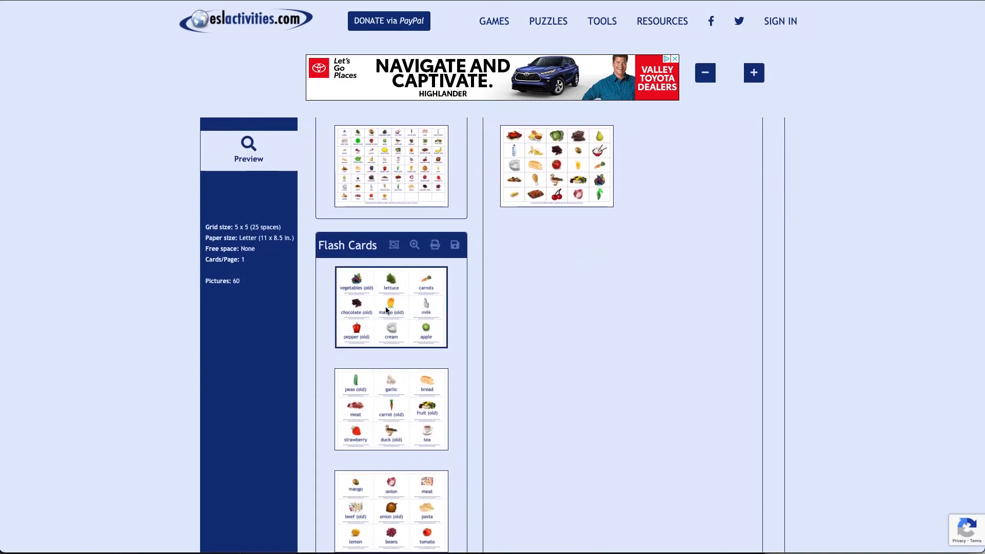
click(414, 245)
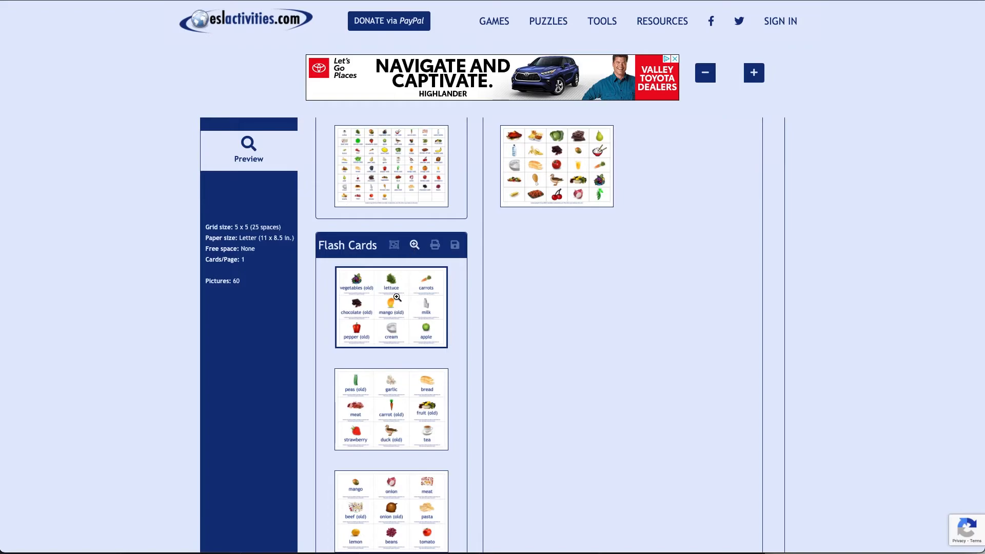
click(395, 304)
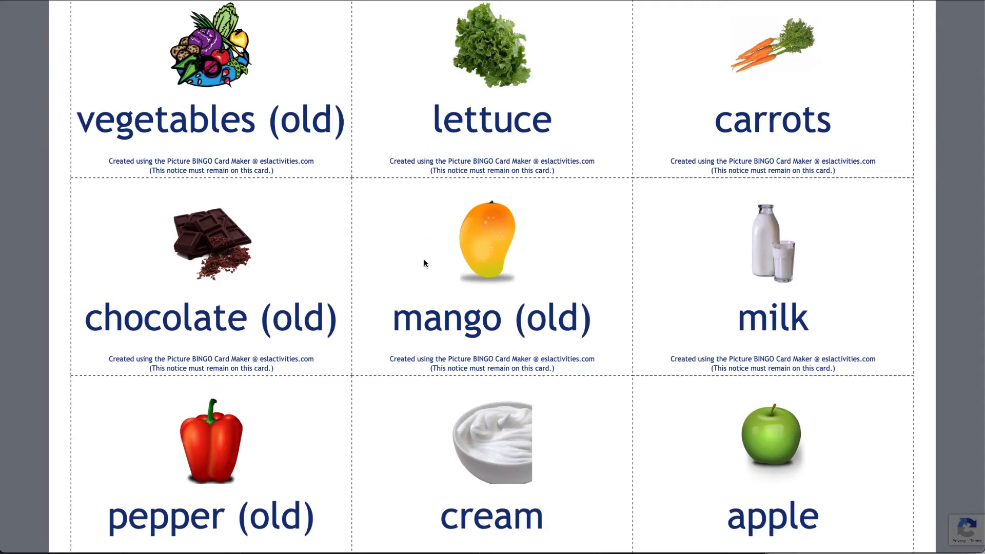
click(414, 296)
scroll(400, 338, down, 5)
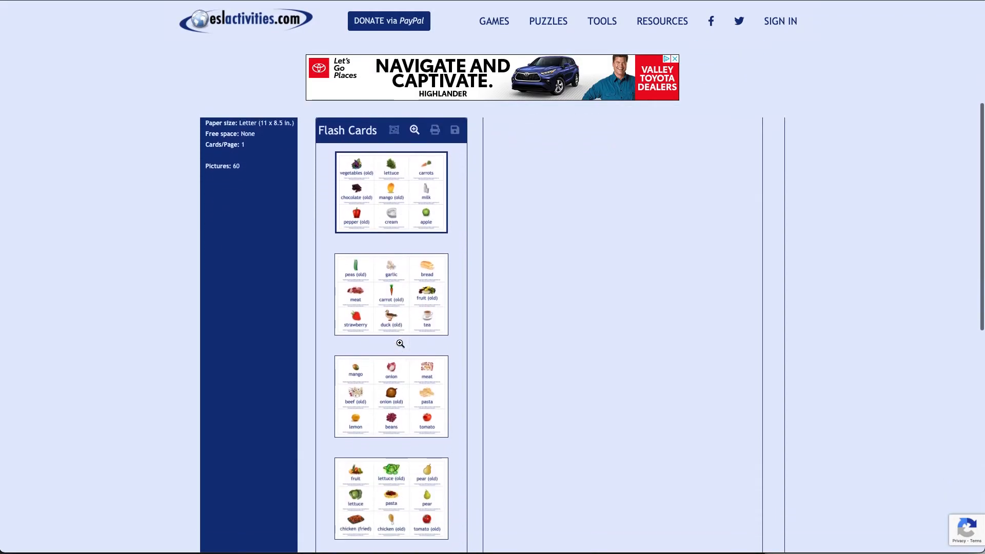
scroll(401, 343, down, 7)
scroll(400, 346, up, 13)
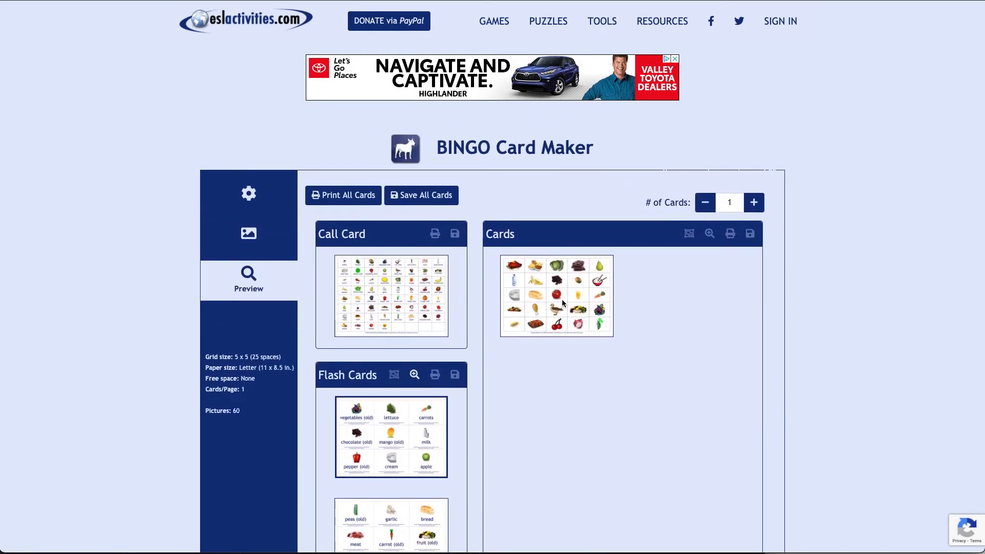
- View the first bingo card at full size and return to the preview overview
click(558, 296)
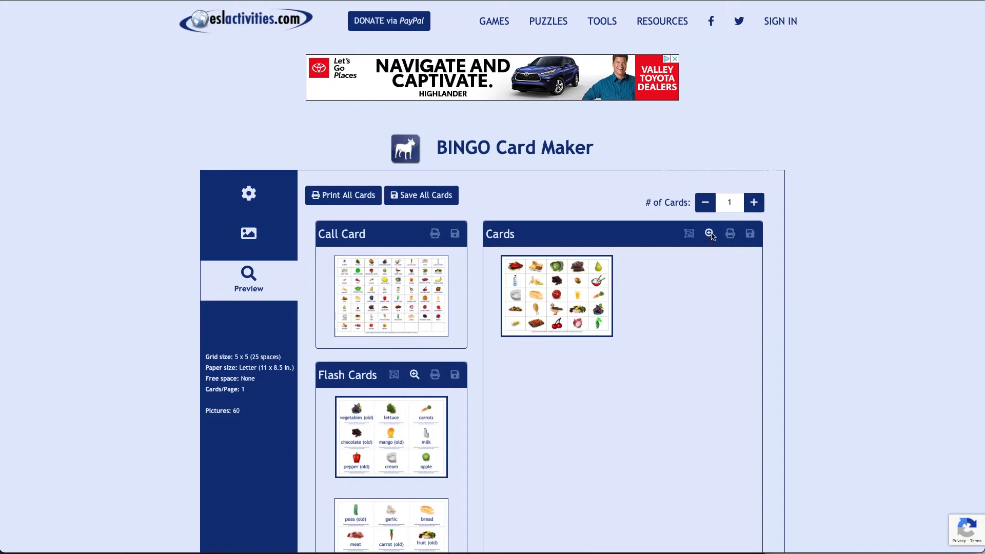
click(526, 308)
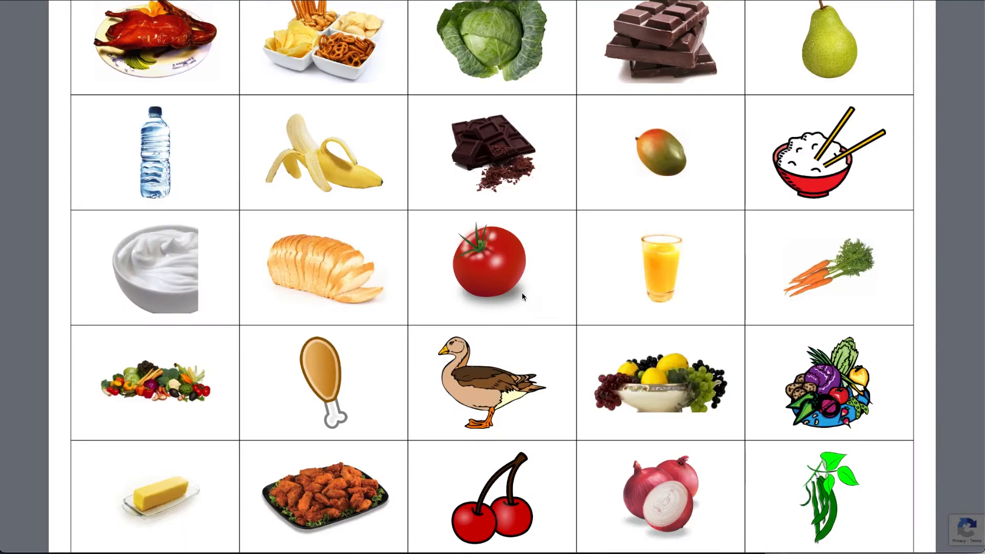
click(585, 306)
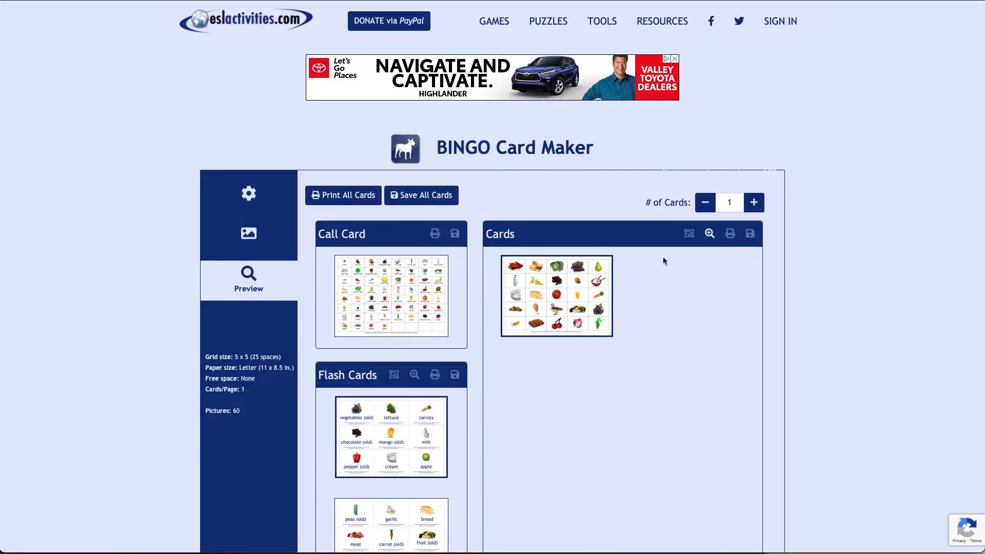
- Set the number of bingo cards to 22 and look through the generated card previews
click(754, 202)
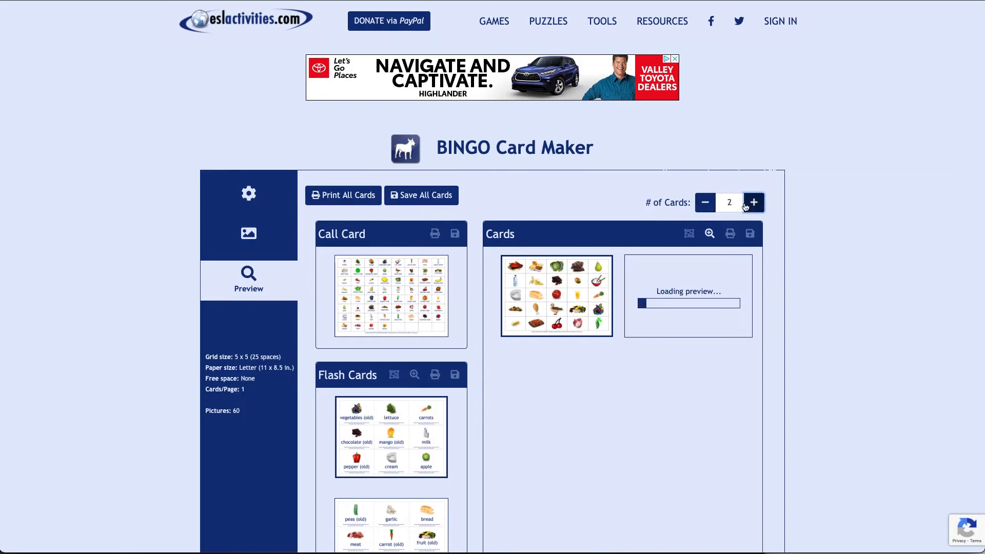
click(734, 202)
key(Return)
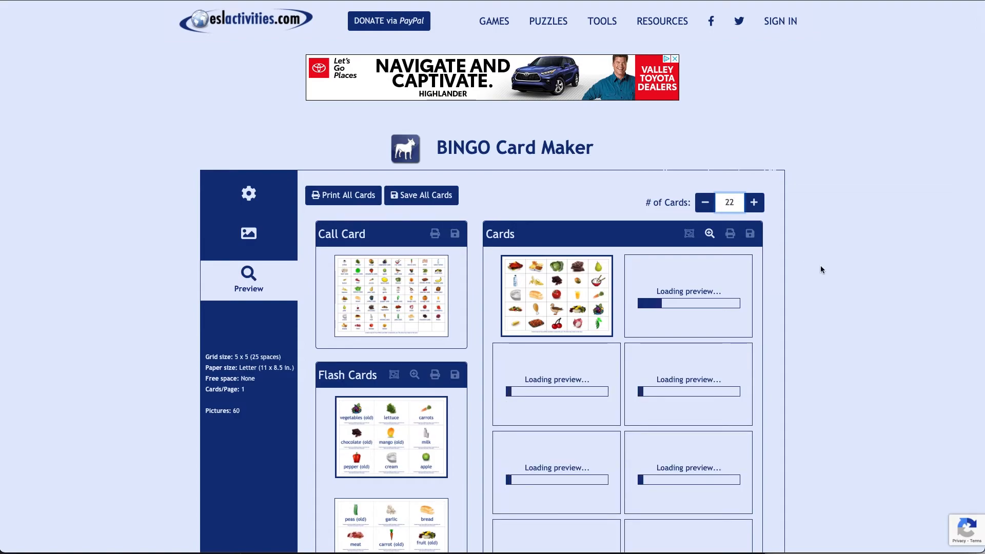
scroll(719, 355, down, 10)
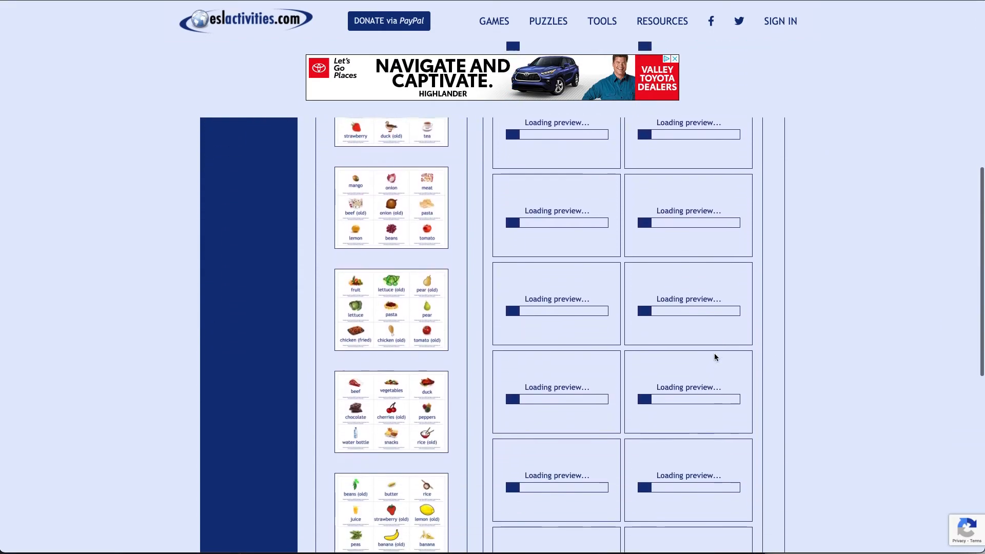
scroll(714, 353, up, 10)
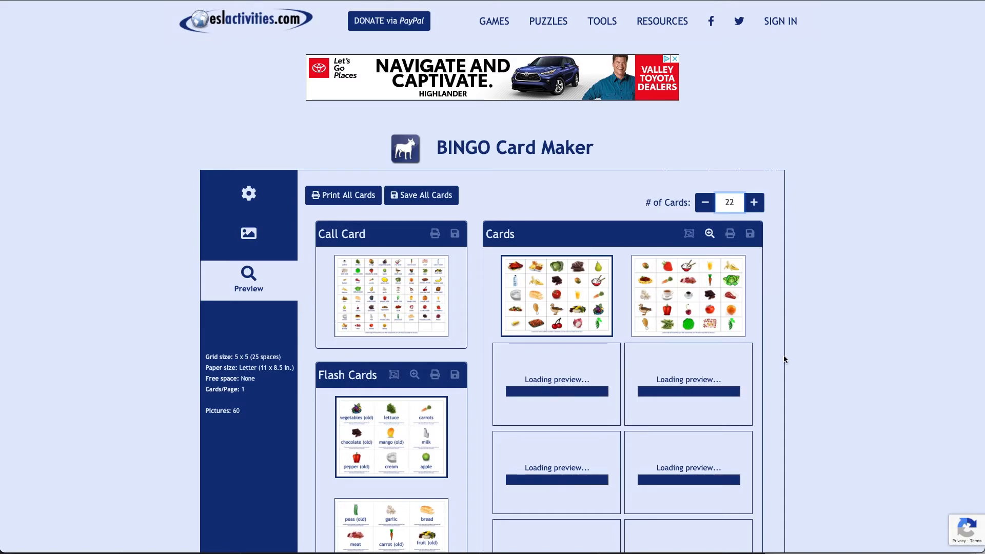
scroll(784, 355, down, 5)
scroll(784, 358, down, 10)
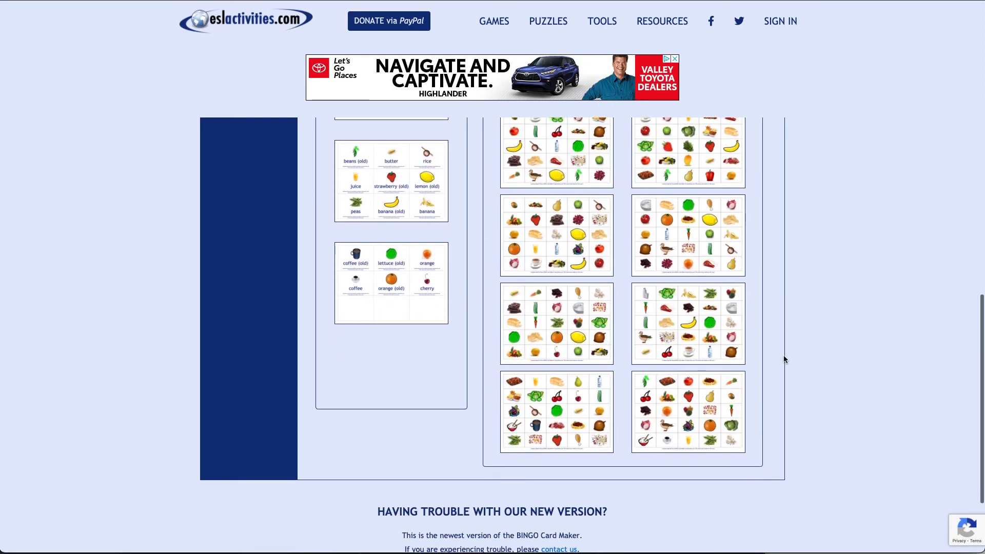
scroll(784, 355, up, 13)
scroll(783, 355, up, 2)
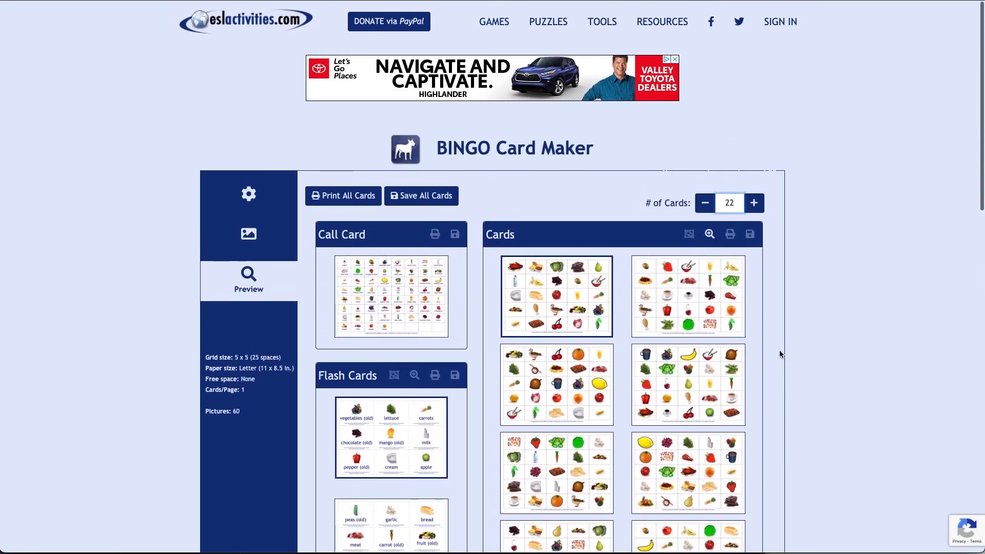
- Turn off zooming for the bingo cards, try selecting all of them, and clear the card selection
click(706, 234)
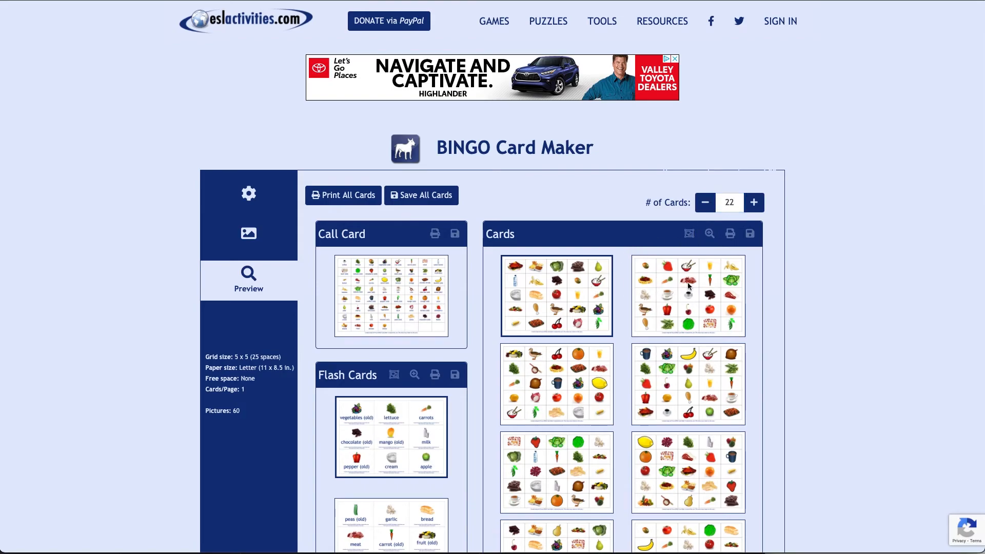
click(688, 233)
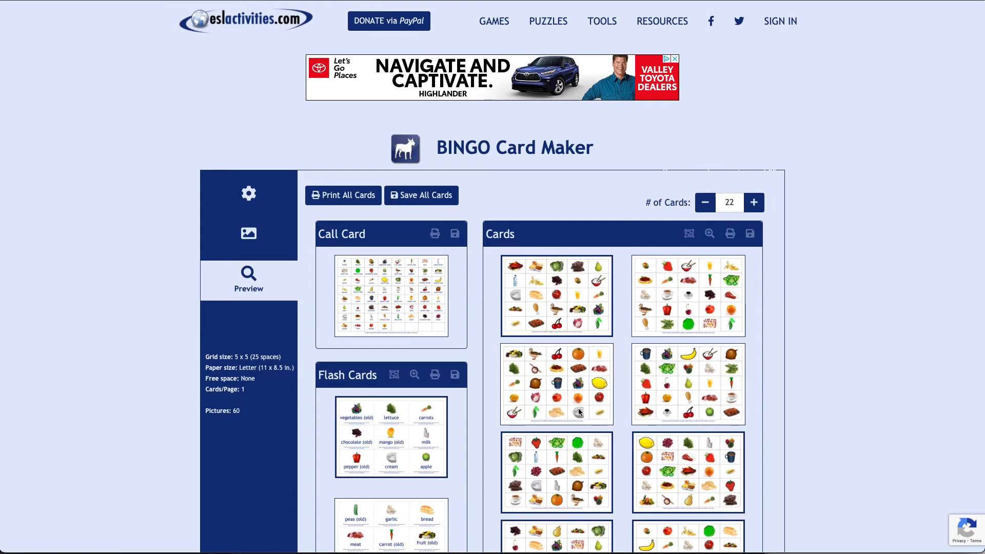
scroll(588, 460, down, 1)
scroll(587, 460, down, 3)
scroll(588, 460, up, 4)
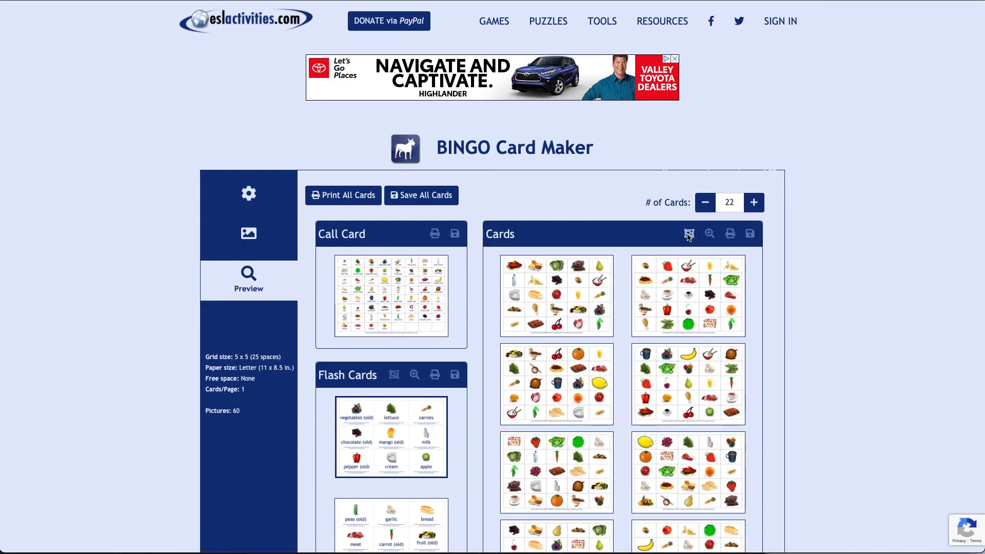
- Select all the flash card sheets together and clear their selection
scroll(387, 443, down, 3)
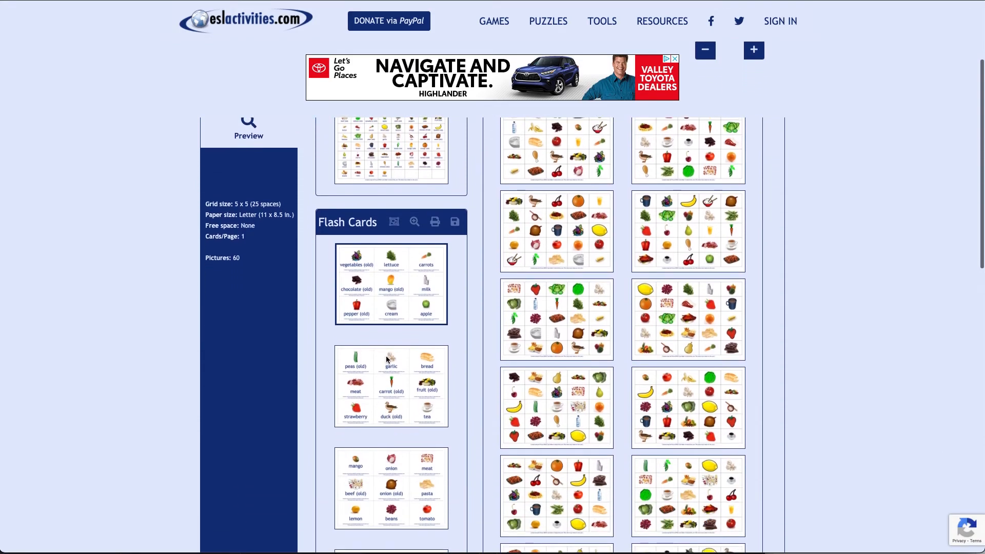
click(396, 223)
click(396, 223)
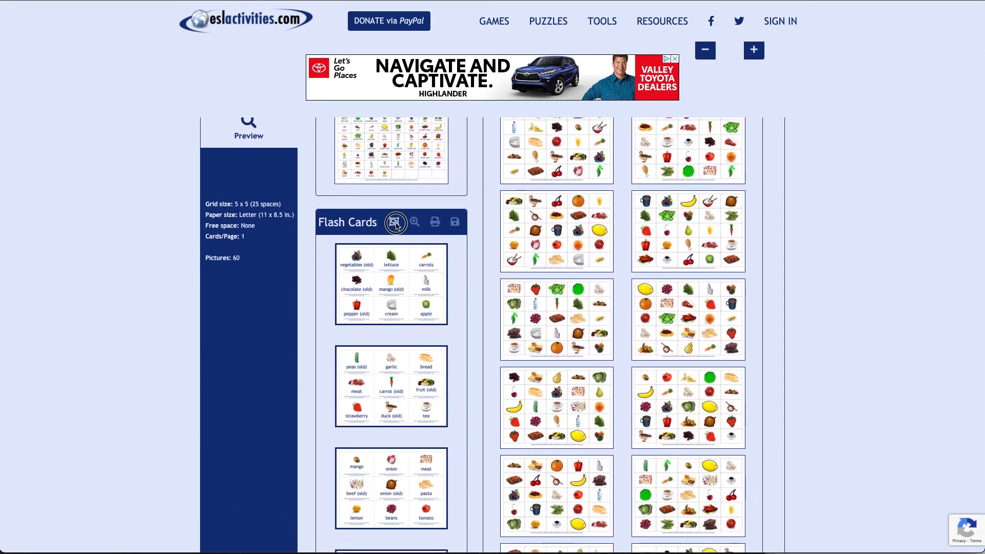
scroll(392, 239, up, 3)
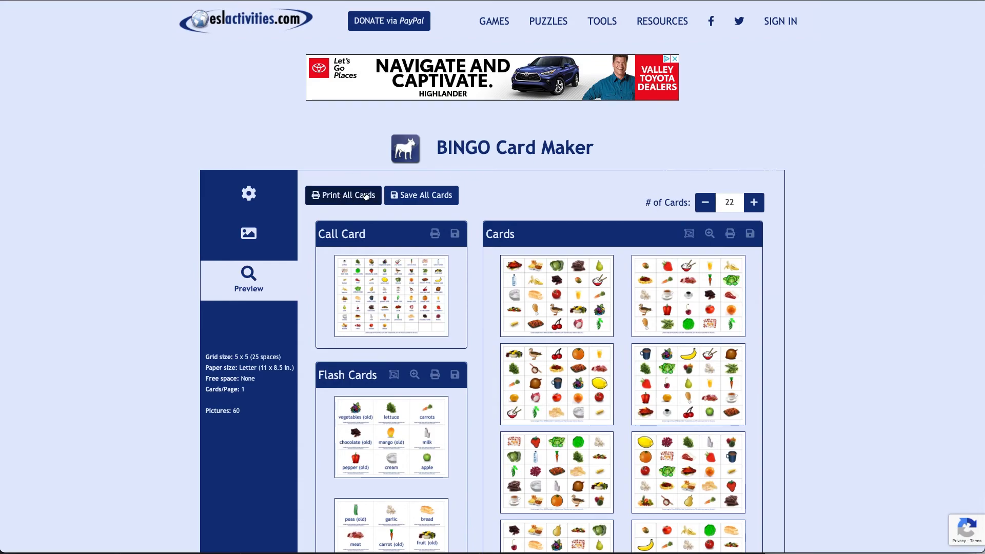
- Save all the cards as a PDF, look through the pages of myCards.pdf, and close it
click(422, 200)
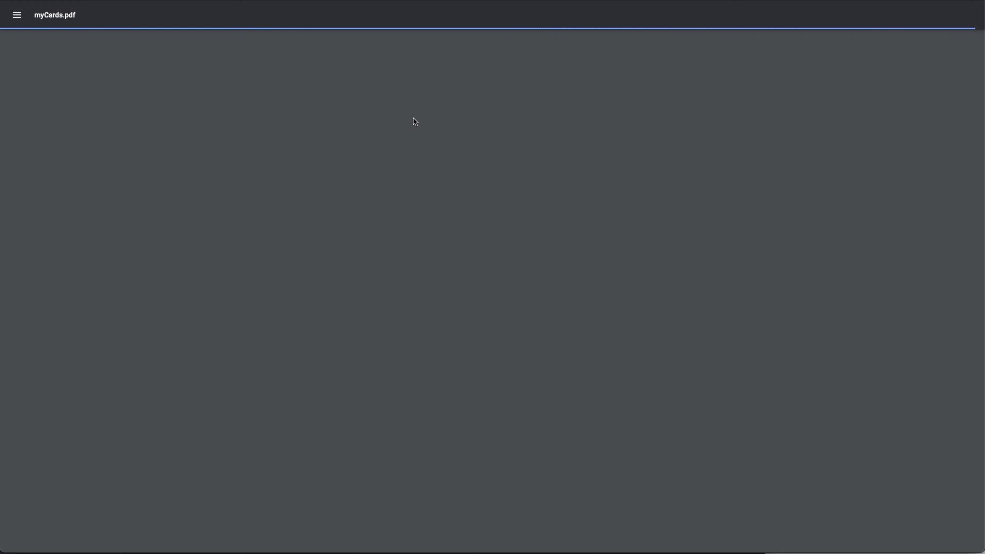
scroll(422, 257, down, 5)
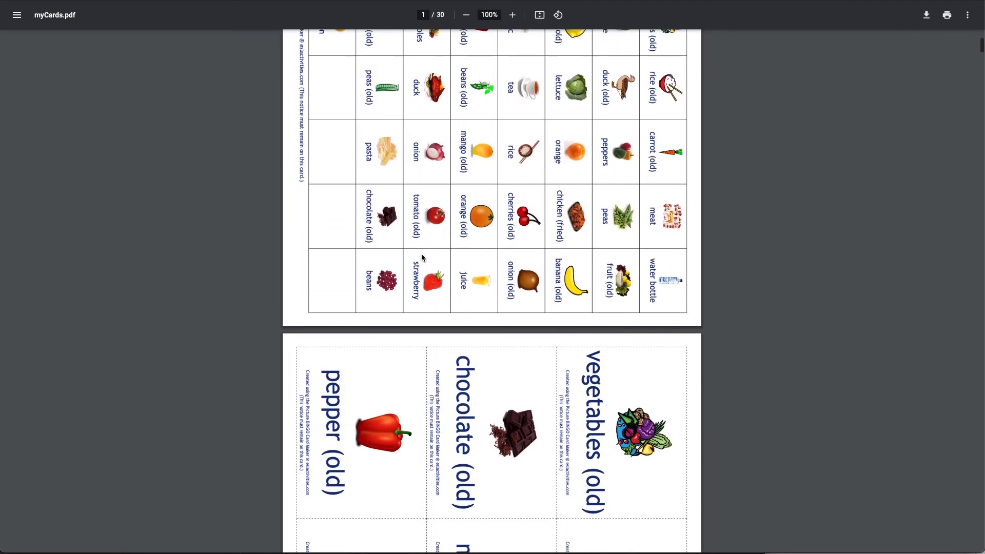
scroll(422, 257, down, 14)
scroll(422, 257, down, 20)
scroll(422, 256, down, 20)
scroll(422, 257, down, 18)
scroll(422, 257, down, 20)
scroll(422, 257, up, 20)
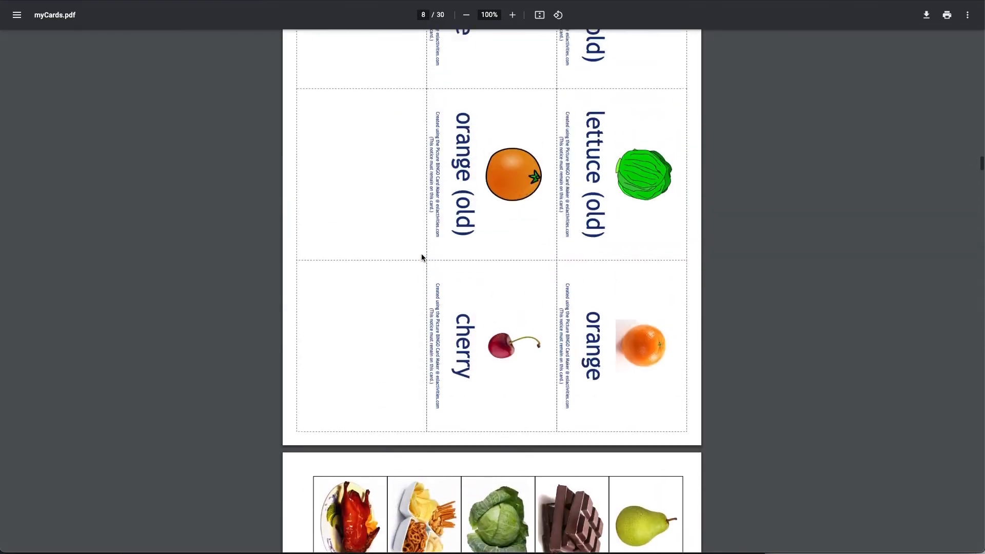
scroll(422, 257, up, 20)
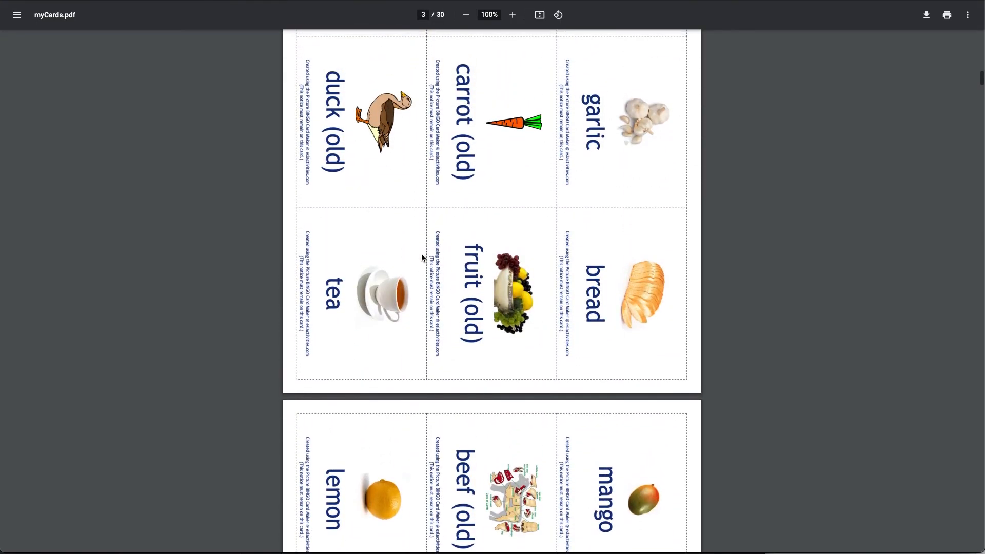
key(ctrl+w)
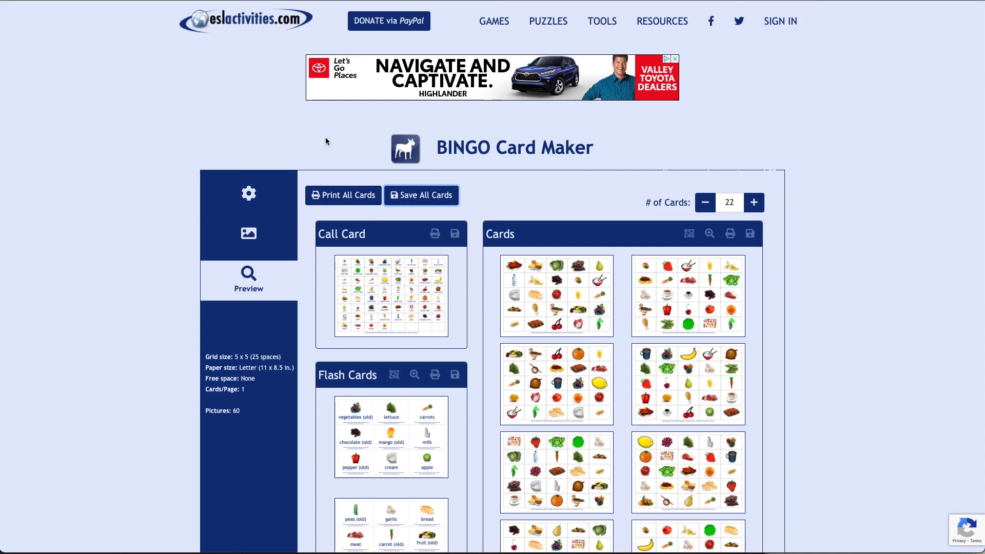